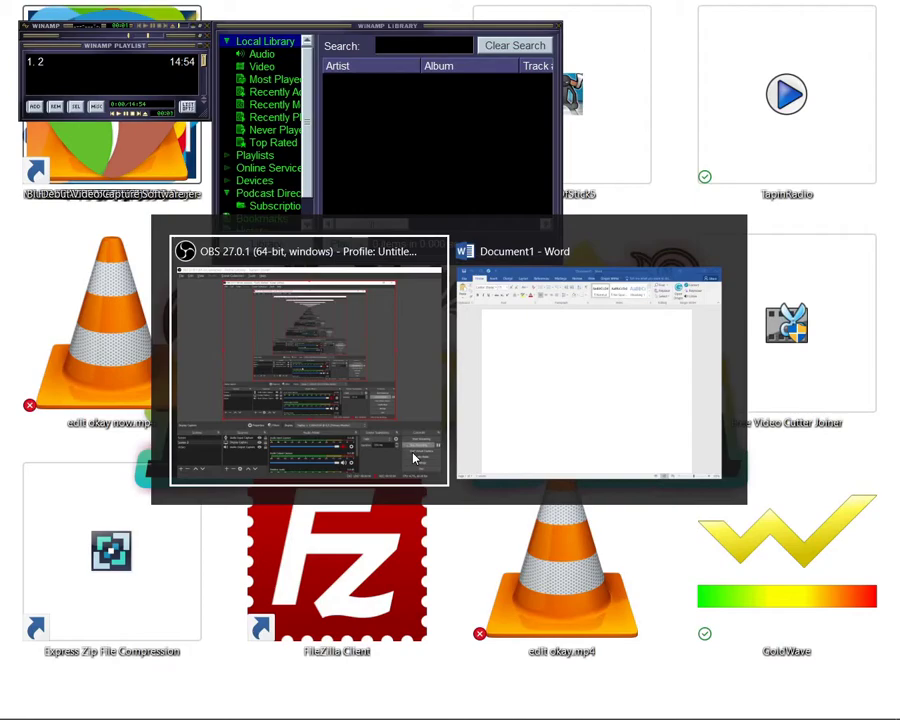
# - Switch to the blank Document1 Word window
pyautogui.hotkey('alt', 'Tab')
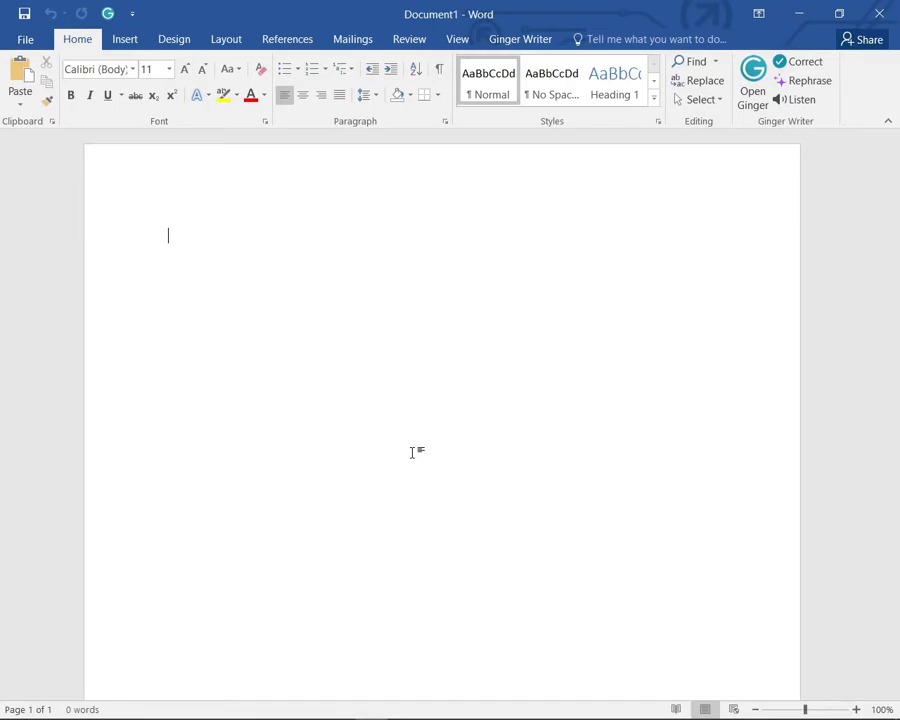
# - Open the Insert Table dialog through the Insert > Table KeyTips
pyautogui.hotkey('alt', 'n')
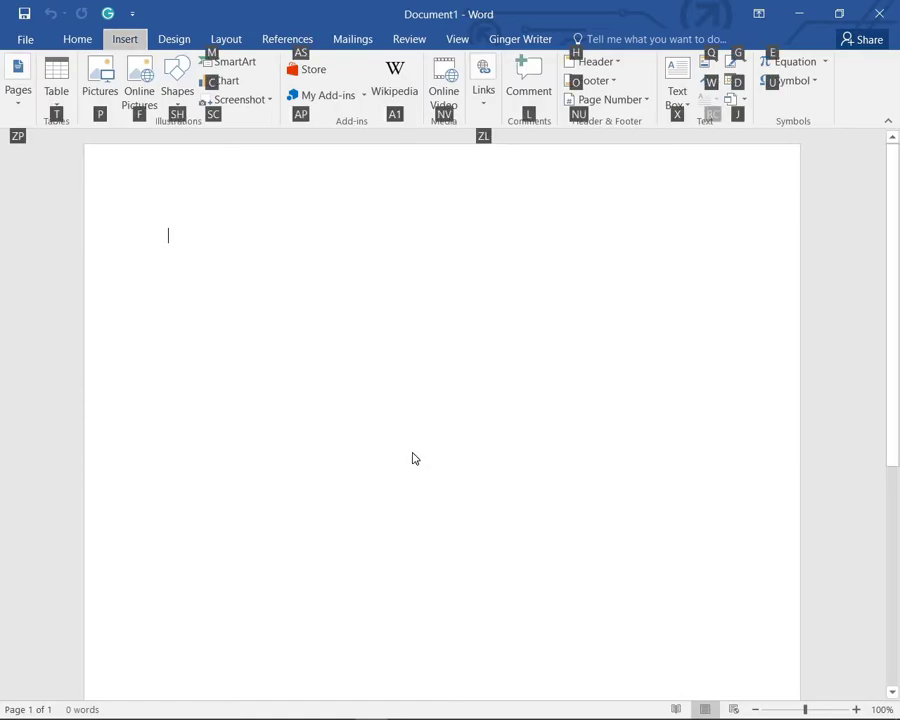
pyautogui.press('t')
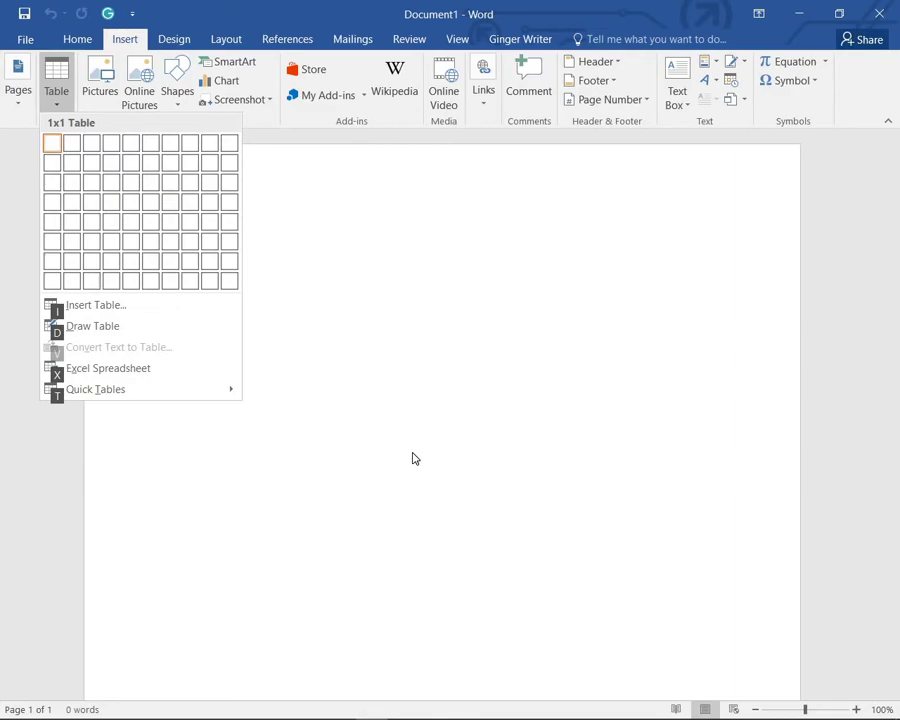
pyautogui.press('i')
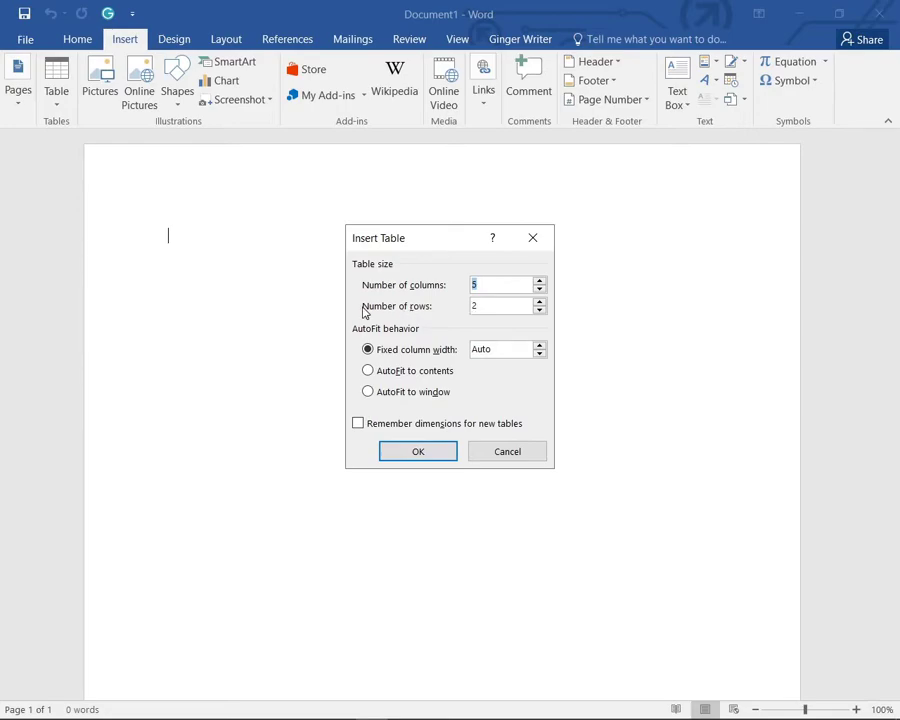
# - Change the Insert Table size from 5 columns, 2 rows to 3 columns and 4 rows
pyautogui.write('5')
pyautogui.press('BackSpace')
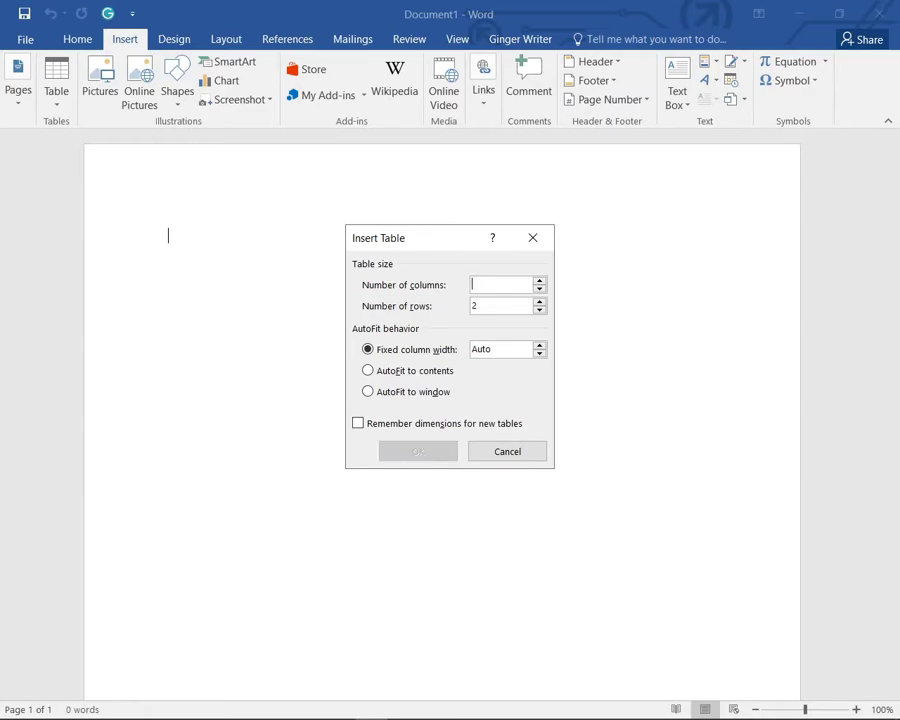
pyautogui.write('3')
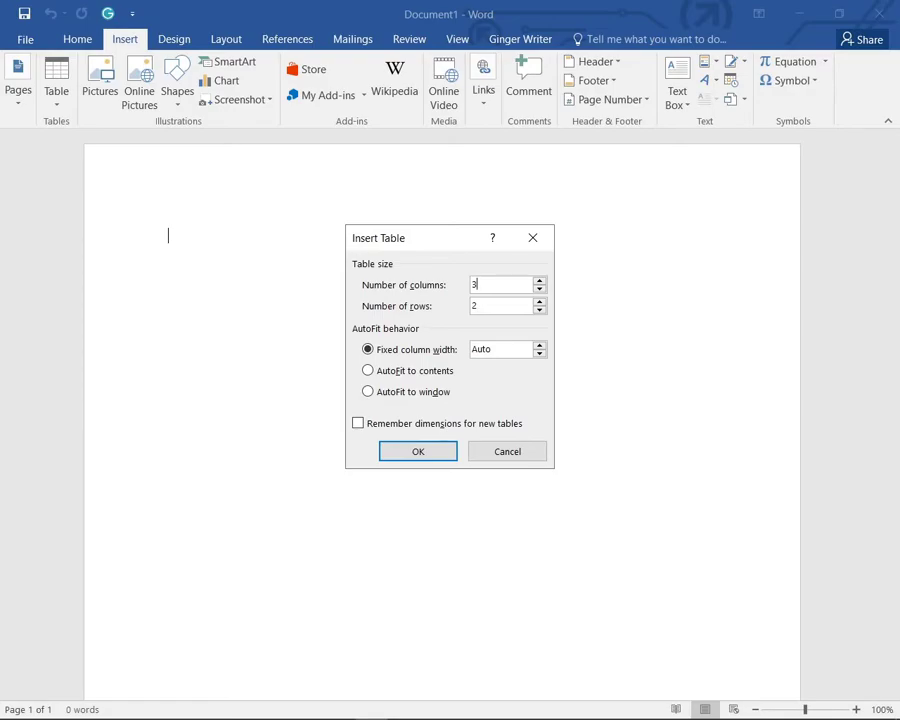
pyautogui.press('Tab')
pyautogui.click(479, 309)
pyautogui.press('BackSpace')
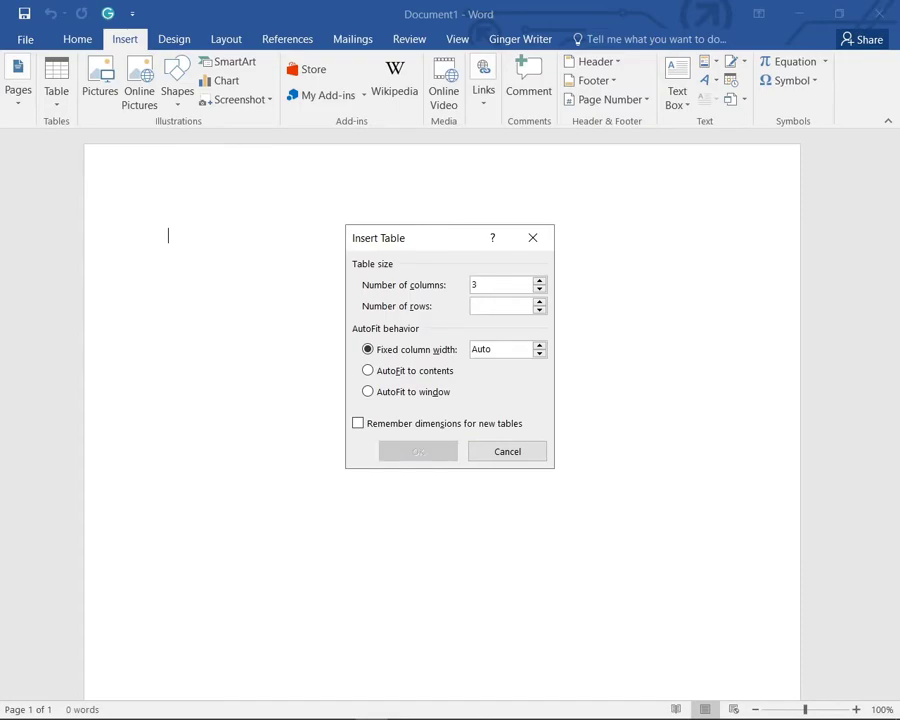
pyautogui.write('4')
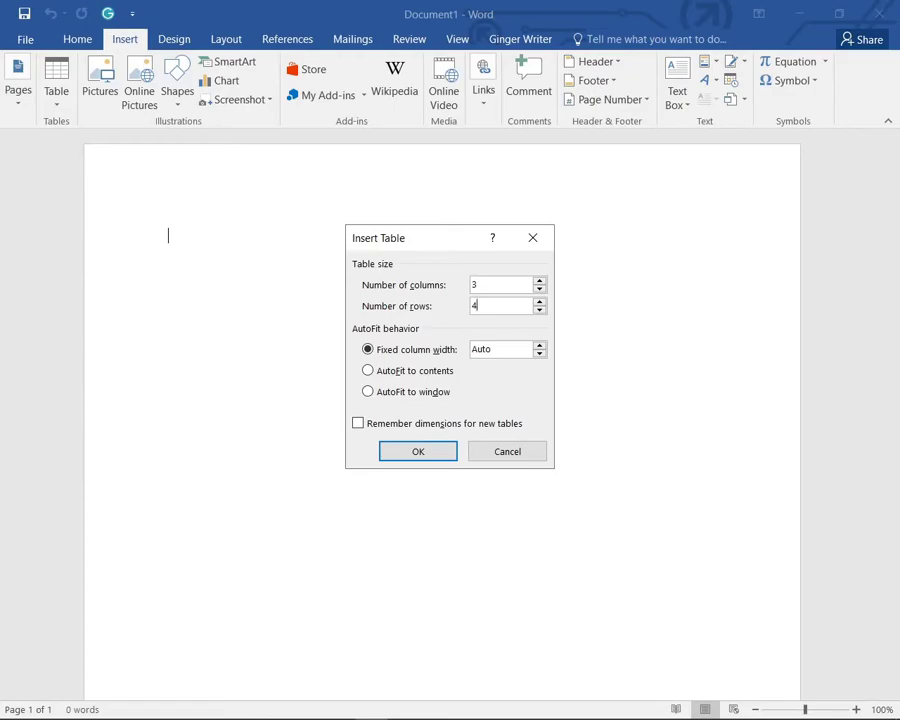
pyautogui.press('Tab')
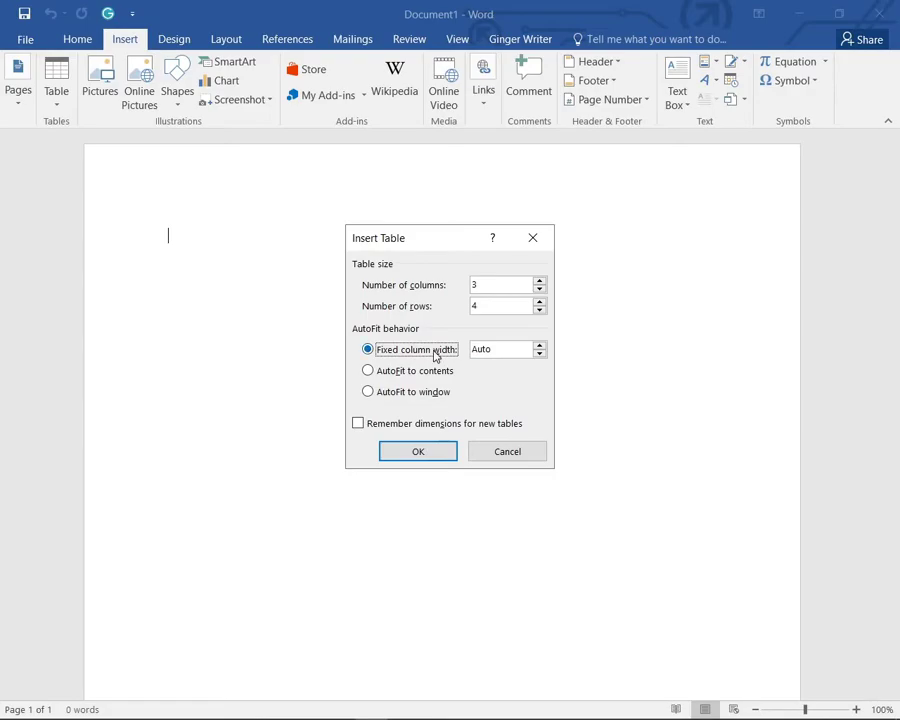
# - Choose AutoFit to contents, leave Remember dimensions unchecked, and insert the 3-by-4 table
pyautogui.press('Down')
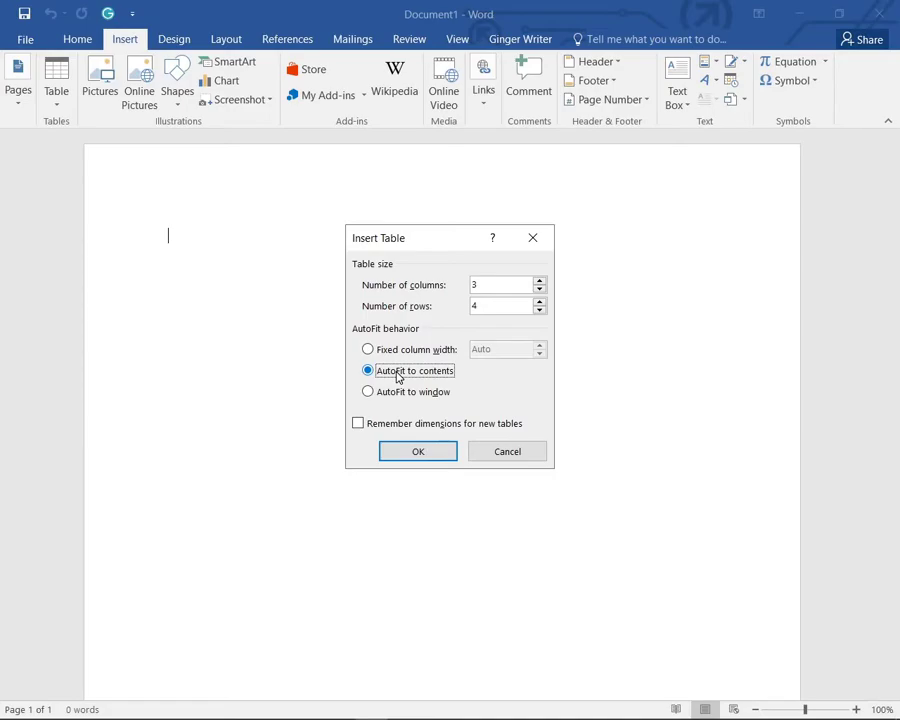
pyautogui.press('Down')
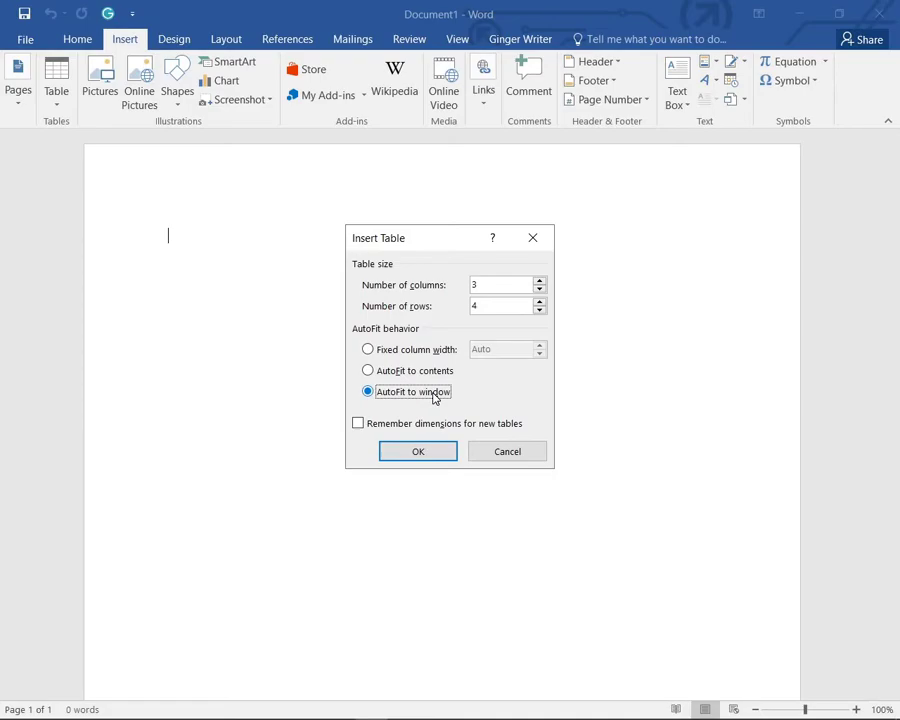
pyautogui.press('Up')
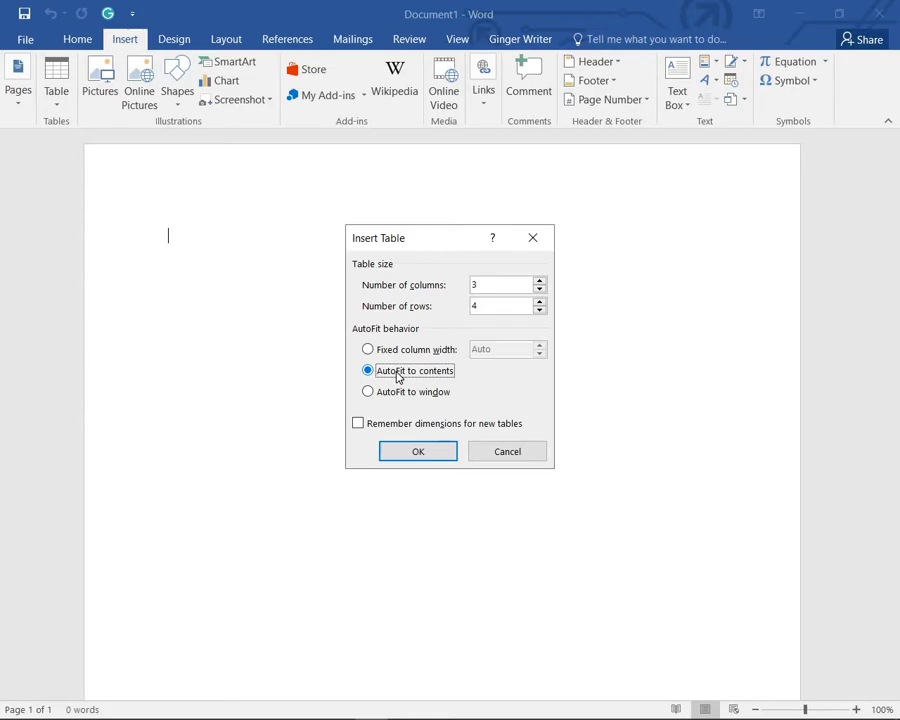
pyautogui.press('Tab')
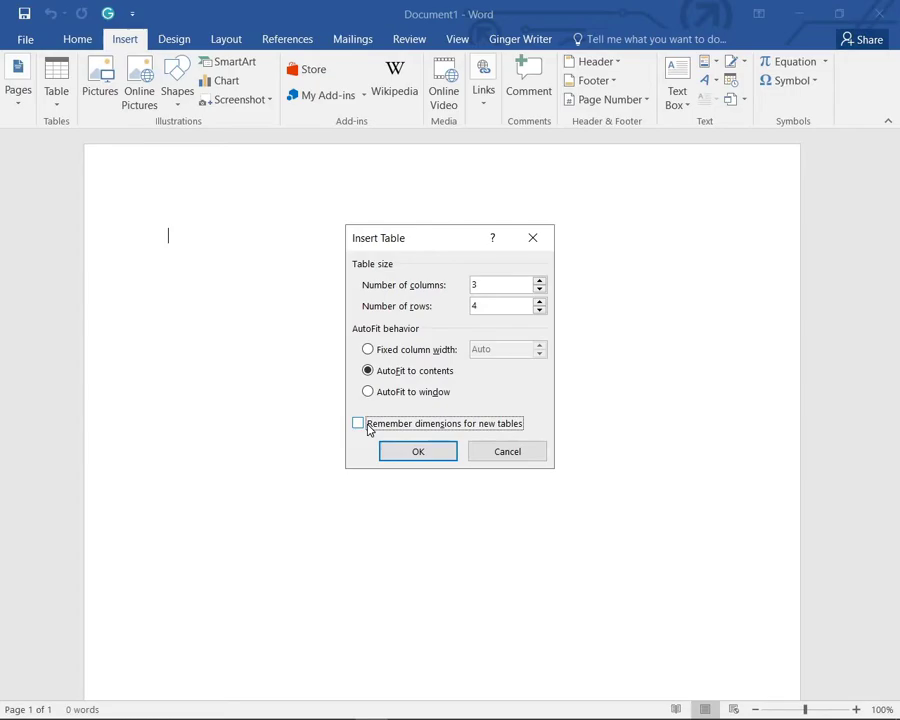
pyautogui.press('Tab')
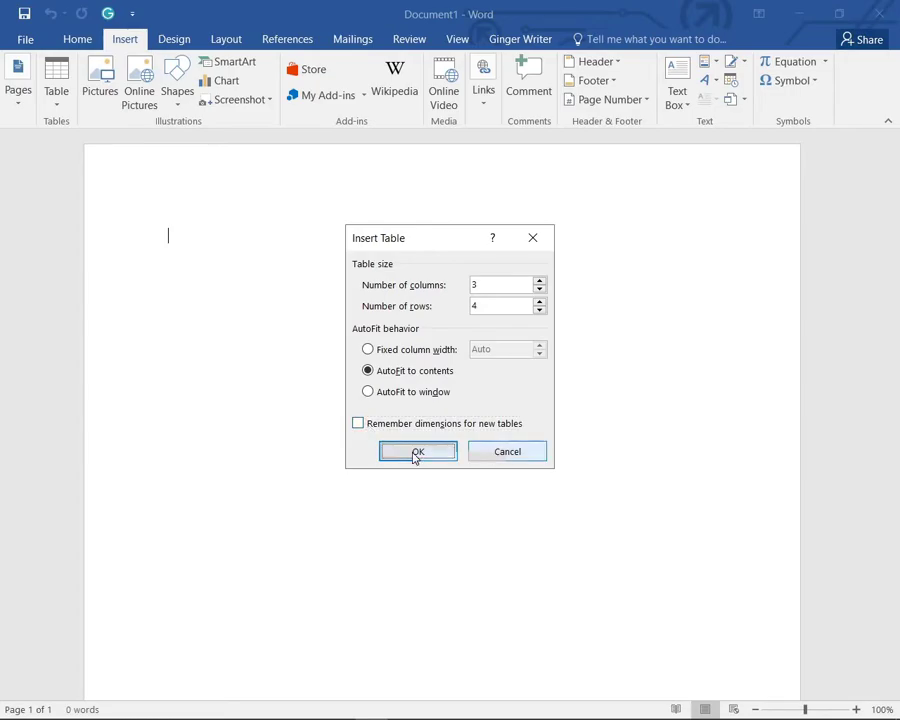
pyautogui.click(415, 453)
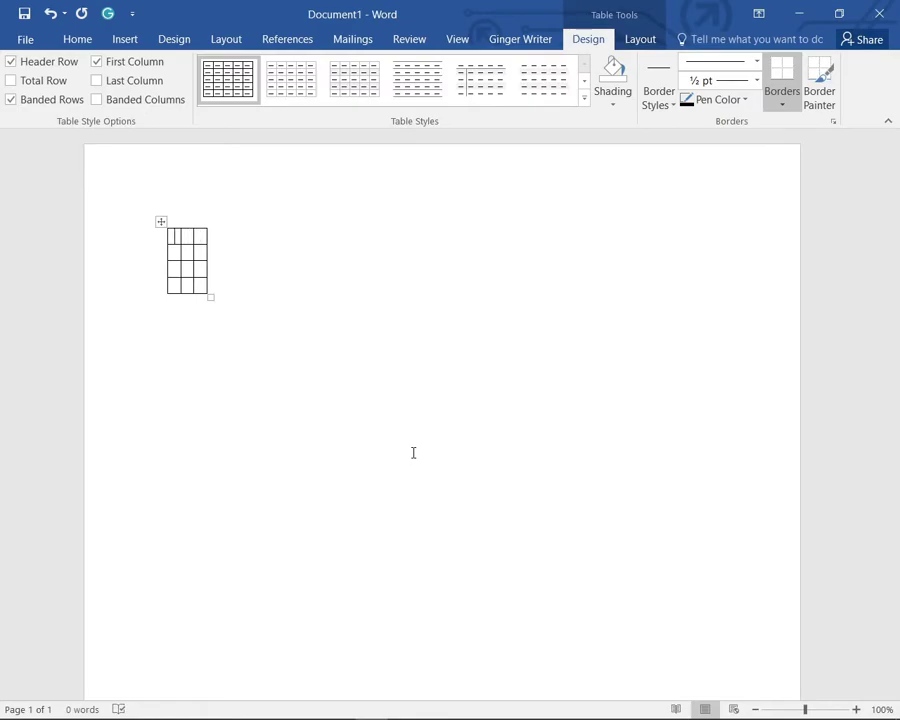
pyautogui.press('Tab')
# - Type the headers 'program c1expert', 'program ms1 expert' and 'program fl1expert' across the first row
pyautogui.press('Up')
pyautogui.press('Up')
pyautogui.write('program ')
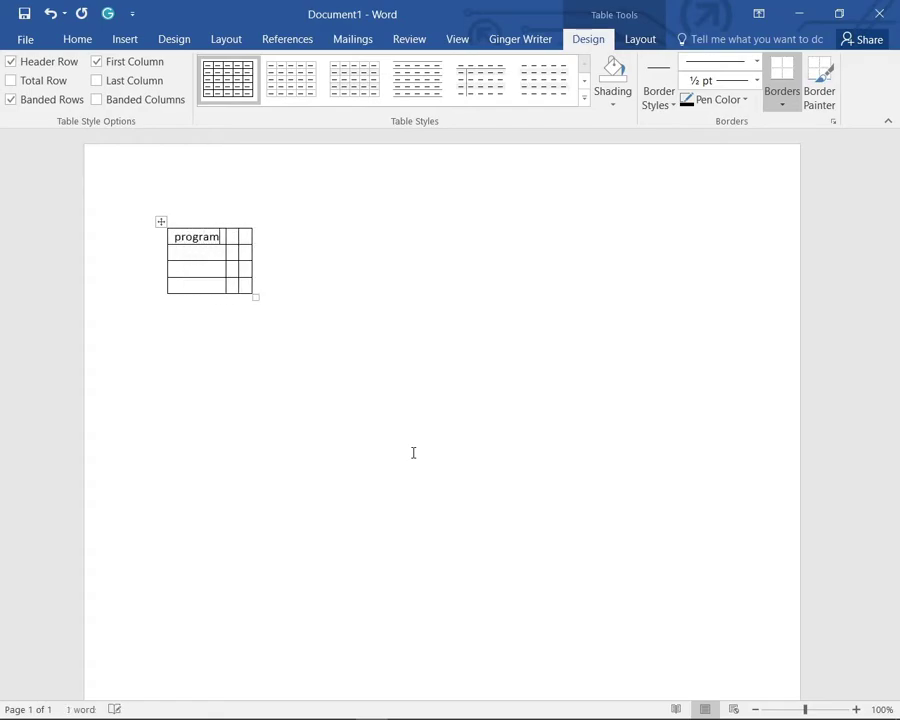
pyautogui.write('c')
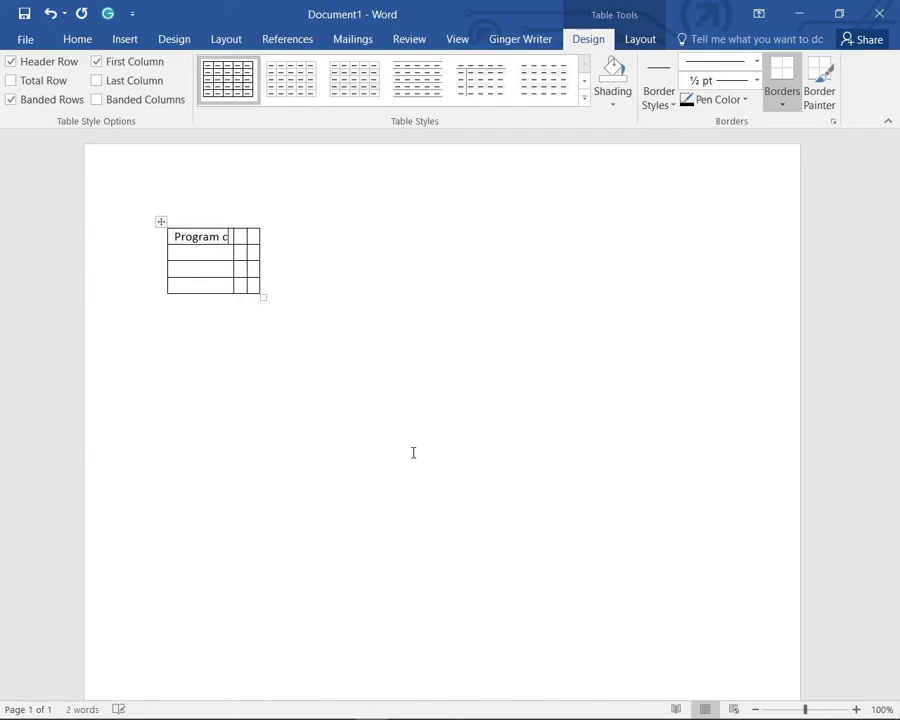
pyautogui.write('1exp')
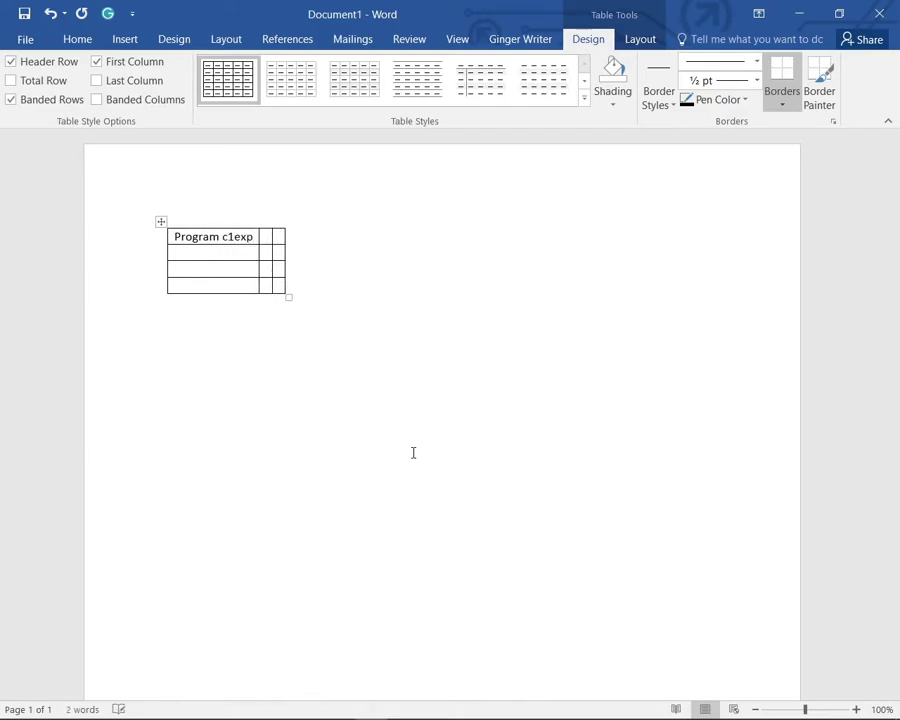
pyautogui.write('ert')
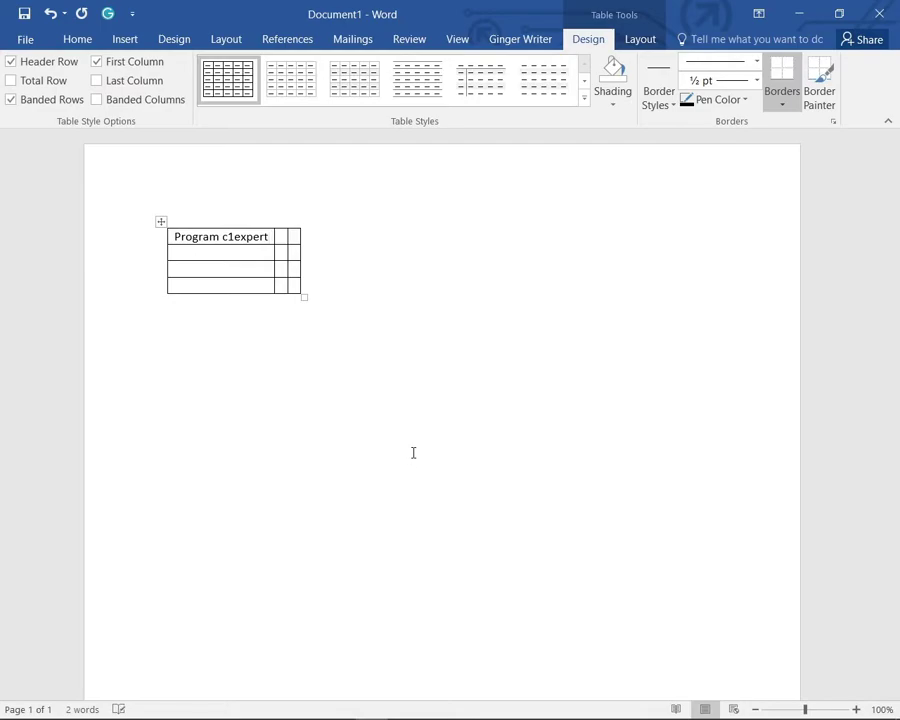
pyautogui.press('Tab')
pyautogui.write('pr')
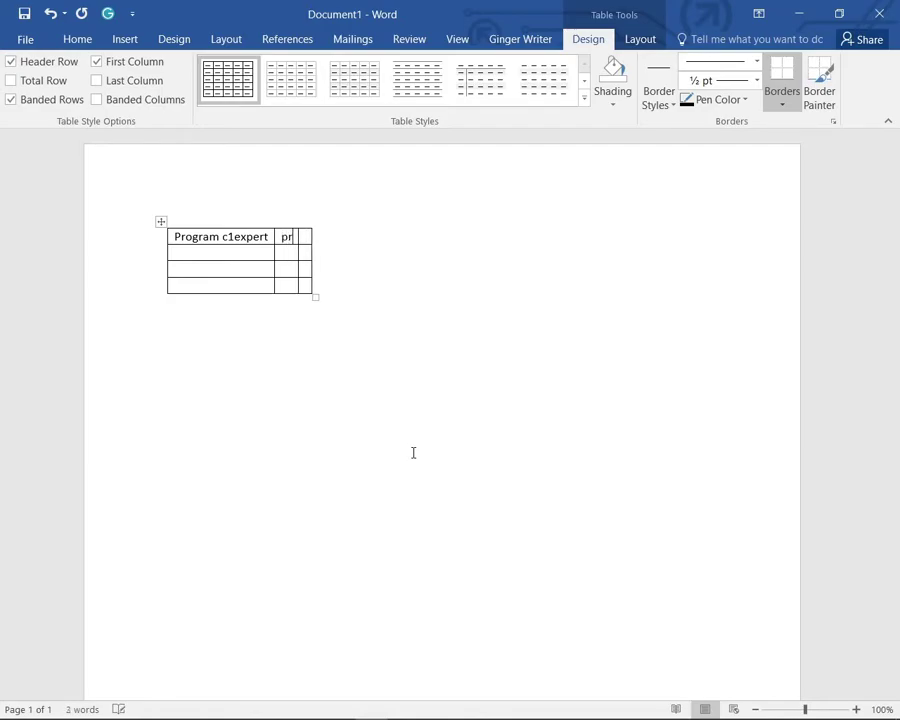
pyautogui.write('ogram ')
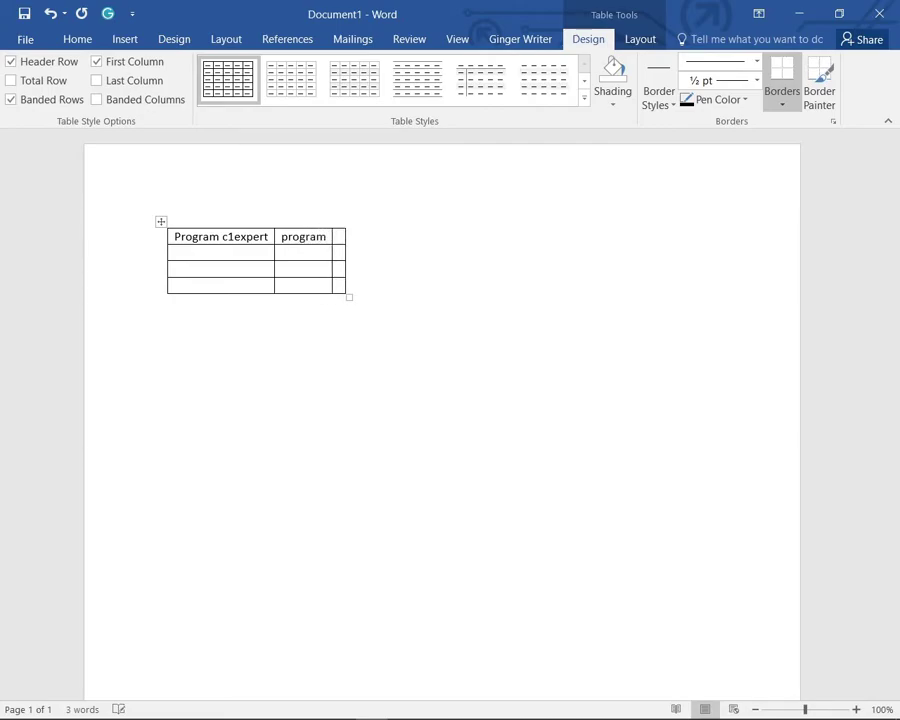
pyautogui.write('ms1')
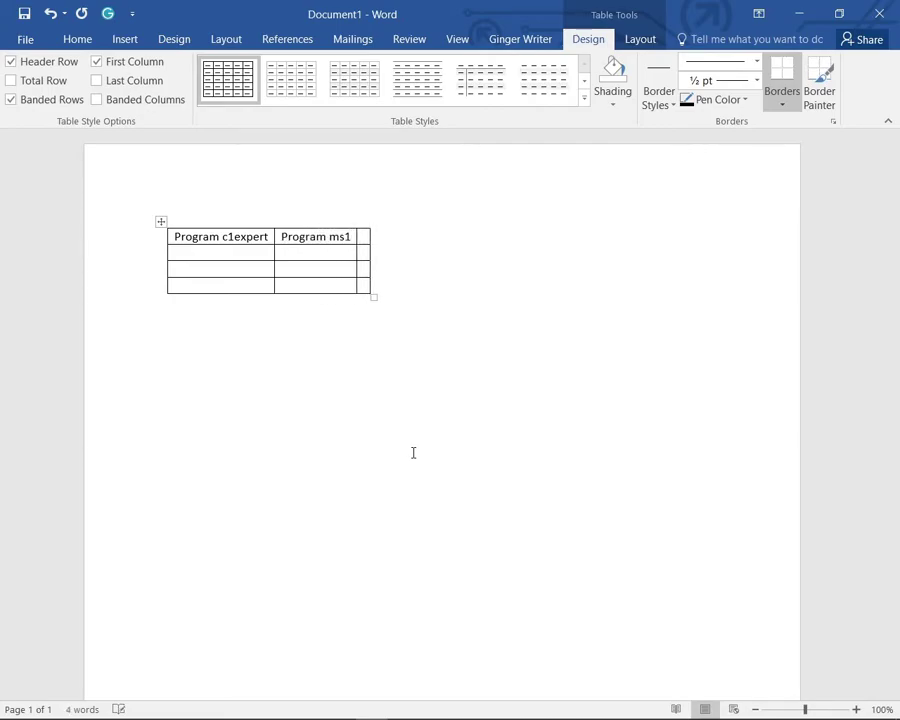
pyautogui.write(' expe')
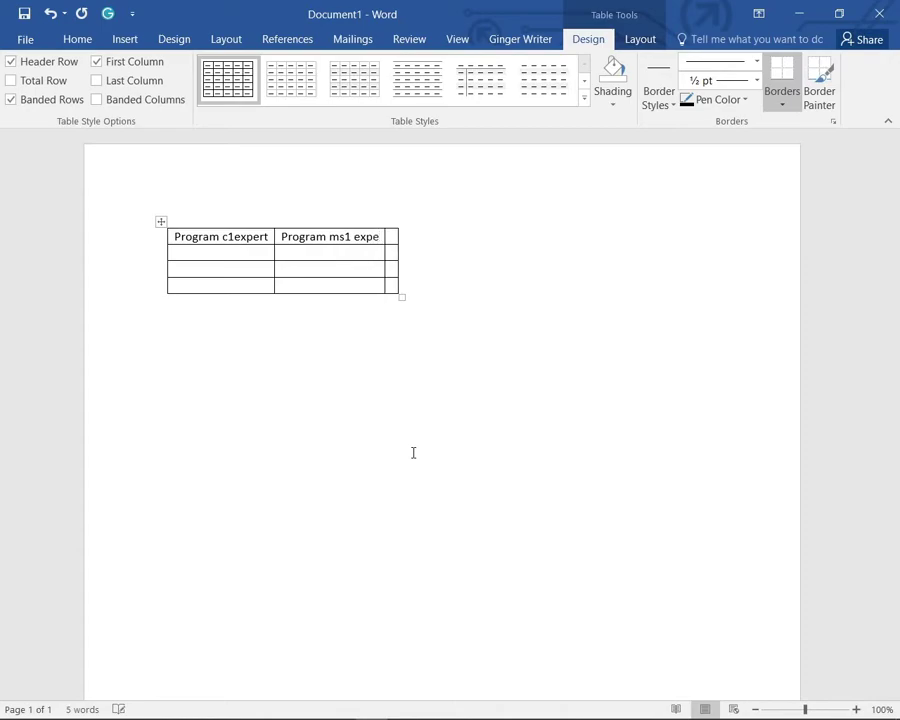
pyautogui.write('rt')
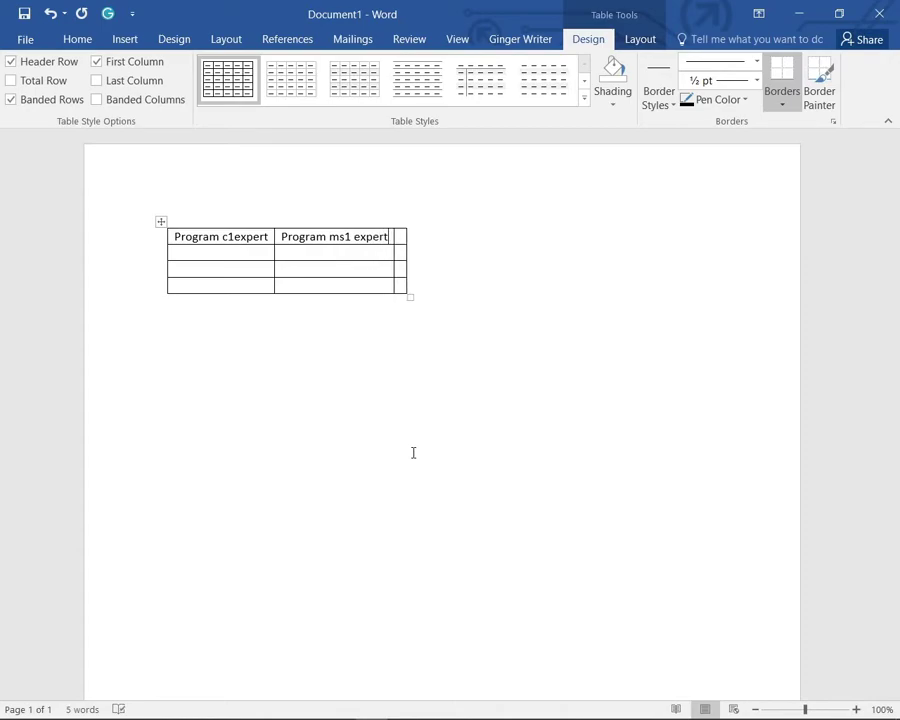
pyautogui.press('Tab')
pyautogui.write('p')
pyautogui.write('rogram')
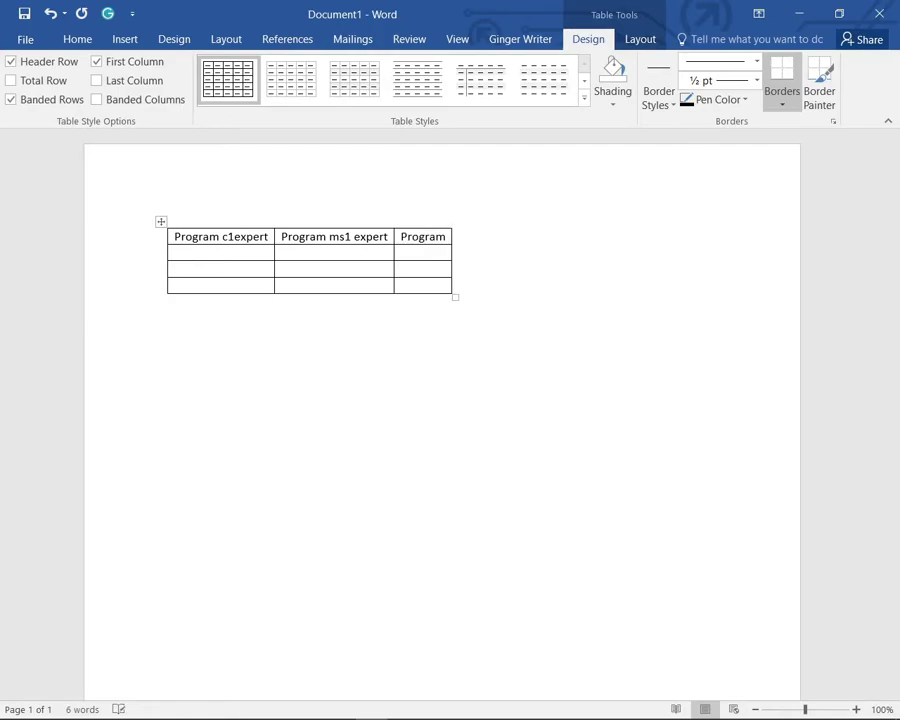
pyautogui.write(' fl1')
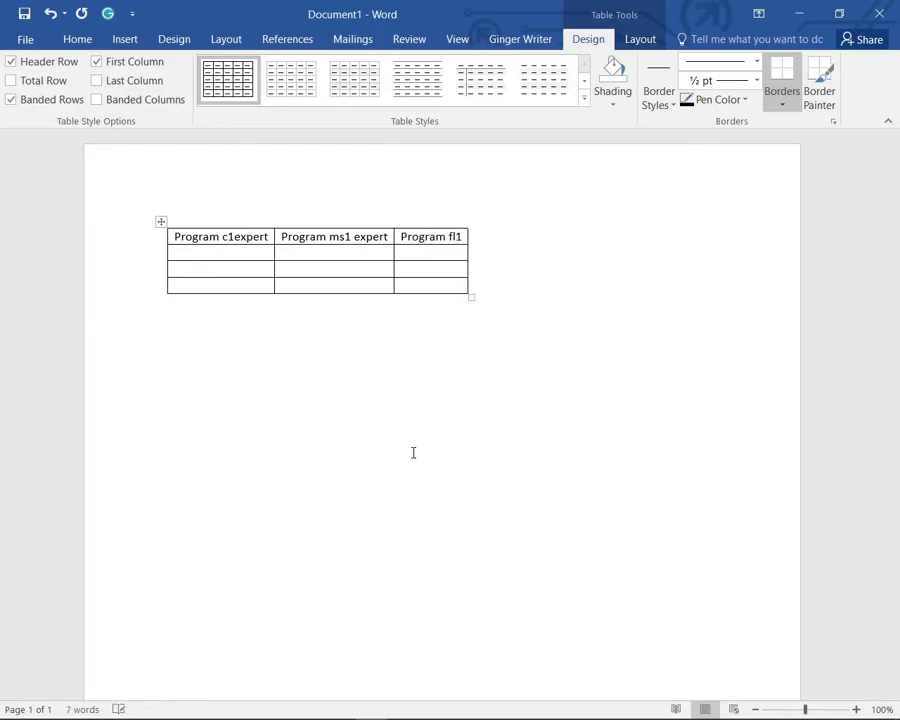
pyautogui.write('expert')
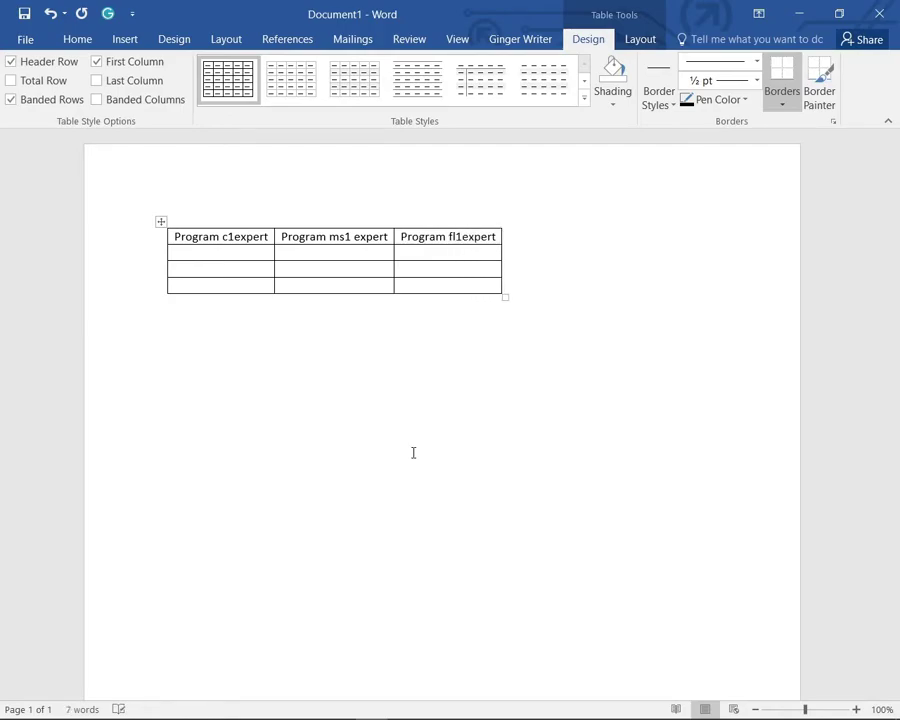
# - Move between the three header cells, then down into row 2's first cell
pyautogui.press('Home')
pyautogui.hotkey('ctrl', 'Left')
pyautogui.hotkey('ctrl', 'Left')
pyautogui.hotkey('ctrl', 'Left')
pyautogui.hotkey('ctrl', 'Right')
pyautogui.hotkey('ctrl', 'Right')
pyautogui.hotkey('ctrl', 'Right')
pyautogui.hotkey('ctrl', 'Left')
pyautogui.hotkey('ctrl', 'Left')
pyautogui.hotkey('ctrl', 'Left')
pyautogui.hotkey('ctrl', 'Right')
pyautogui.hotkey('ctrl', 'Right')
pyautogui.hotkey('ctrl', 'Right')
pyautogui.hotkey('ctrl', 'Left')
pyautogui.hotkey('ctrl', 'Left')
pyautogui.hotkey('ctrl', 'Left')
pyautogui.hotkey('ctrl', 'Left')
pyautogui.hotkey('ctrl', 'Left')
pyautogui.hotkey('ctrl', 'Left')
pyautogui.press('Down')
# - Enter 'computer', 'internetsurfing' and 'screen reader' down column 1, fixing the Internet surfing spacing
pyautogui.write('com')
pyautogui.write('puter')
pyautogui.press('Down')
pyautogui.write('internet')
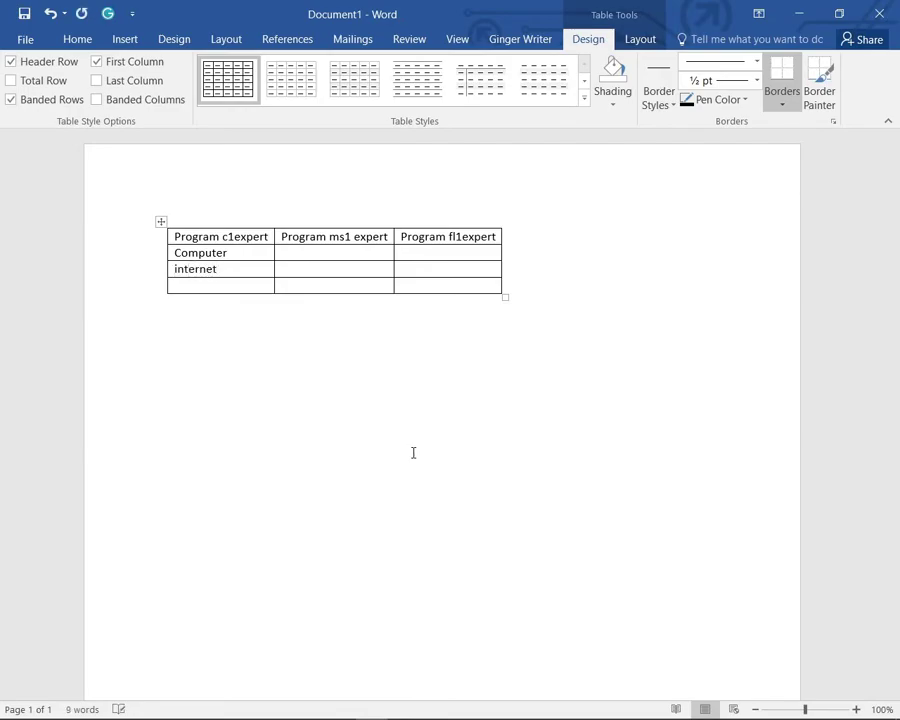
pyautogui.write('su')
pyautogui.write('rfing')
pyautogui.press('Down')
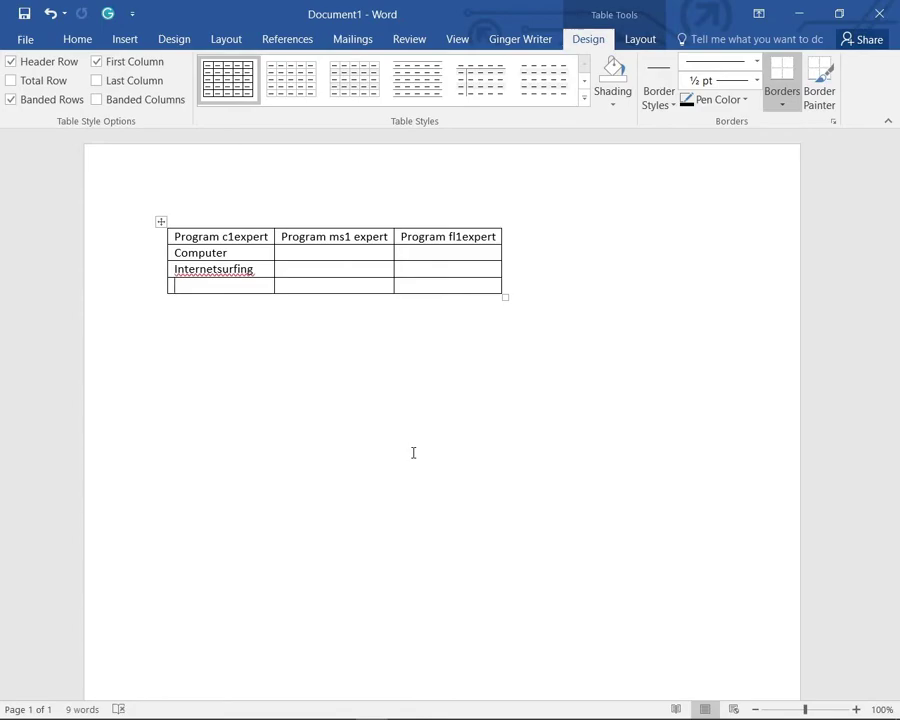
pyautogui.write('screen ')
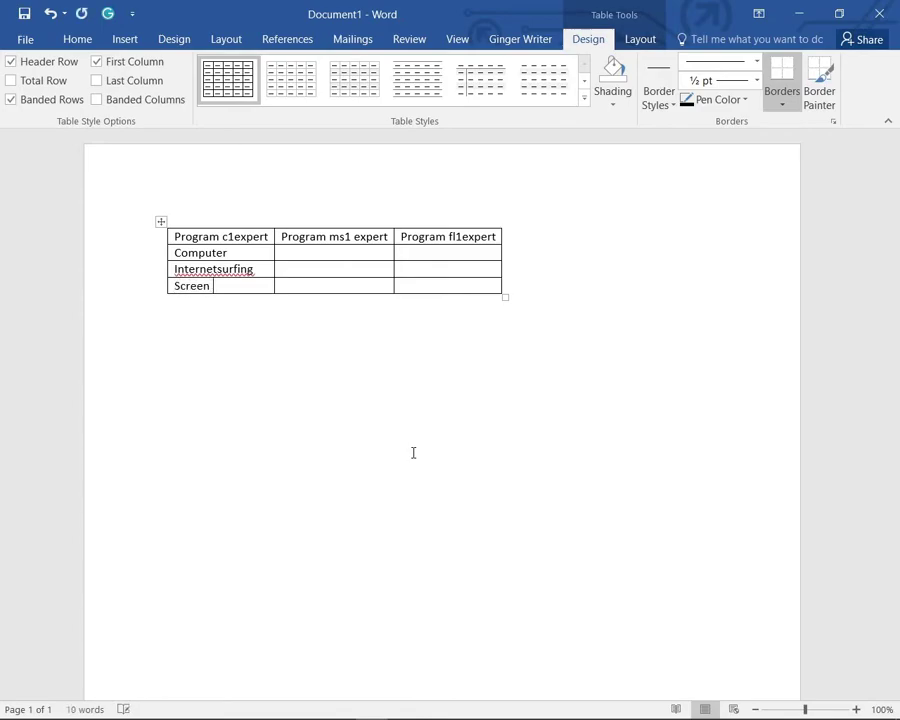
pyautogui.write('reader')
pyautogui.press('Up')
pyautogui.press('Tab')
pyautogui.hotkey('ctrl', 'Home')
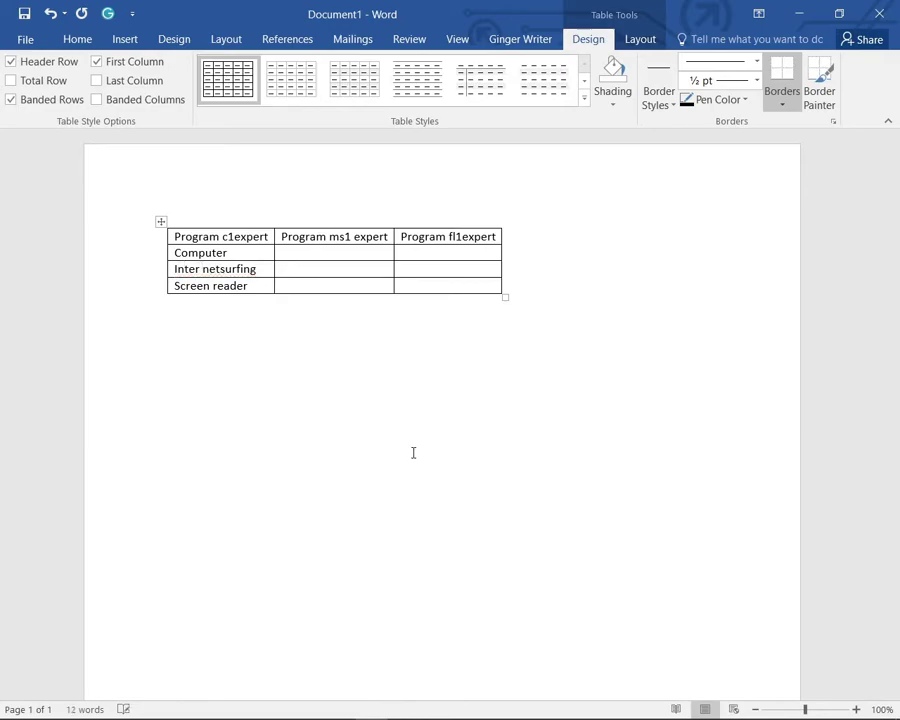
pyautogui.press('BackSpace')
# - Fill column two with 'ms excel', 'ms word' and 'ms powerpoint'
pyautogui.press('Up')
pyautogui.press('Up')
pyautogui.press('Up')
pyautogui.press('Tab')
pyautogui.write('ms')
pyautogui.write(' excel')
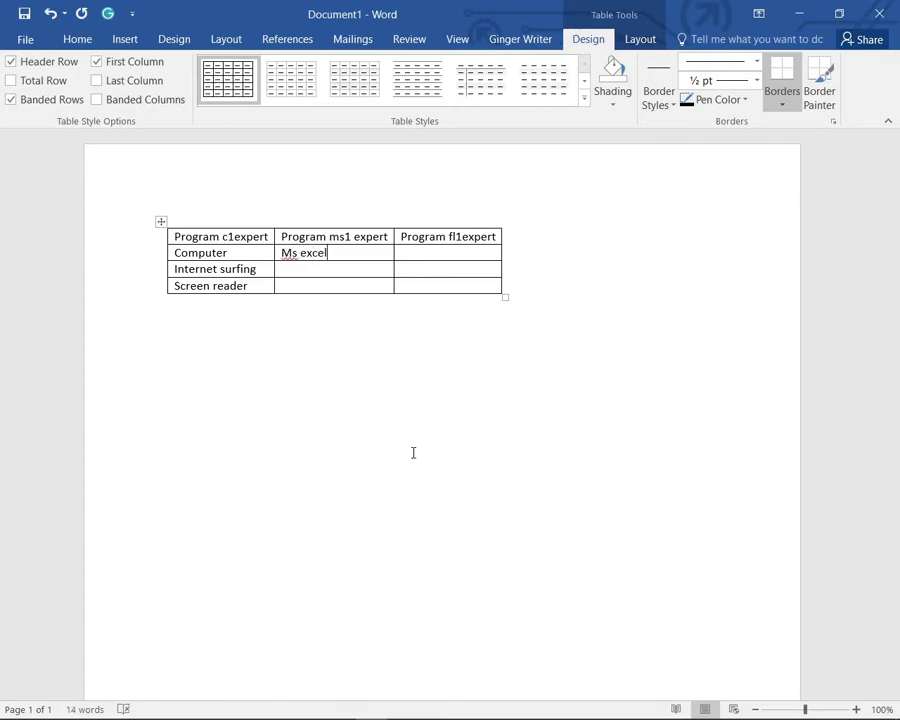
pyautogui.press('Down')
pyautogui.write('ms')
pyautogui.write(' word')
pyautogui.press('Down')
pyautogui.write('ms pow')
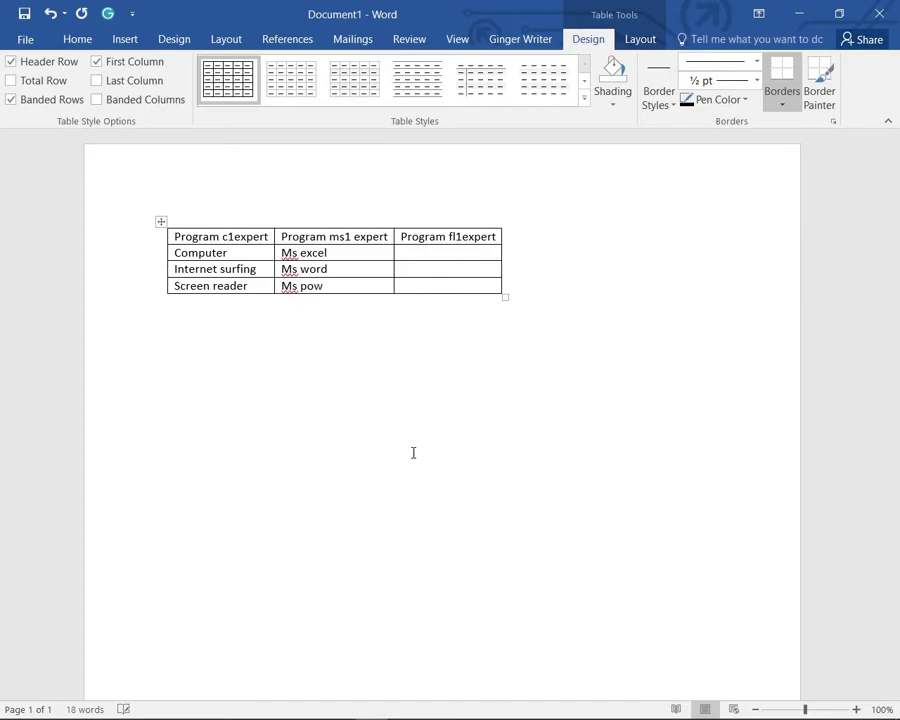
pyautogui.write('erpoint')
# - Fill column three with 'fiverr', 'guru' and 'upwork', then return to the fl1expert heading
pyautogui.press('Up')
pyautogui.write('five')
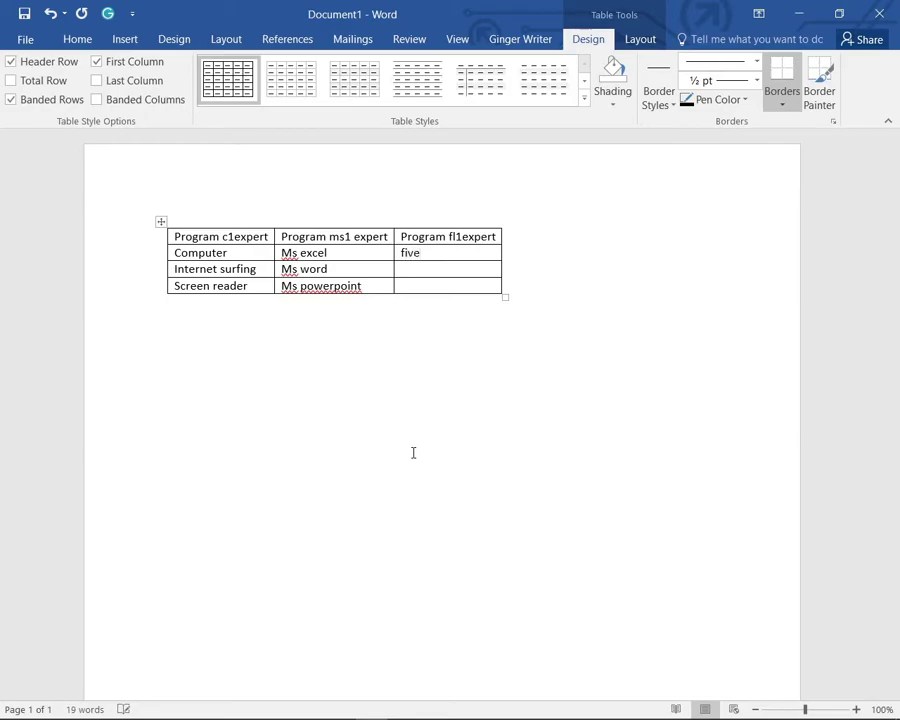
pyautogui.write('rr')
pyautogui.press('Down')
pyautogui.write('guru')
pyautogui.press('Down')
pyautogui.write('upwork')
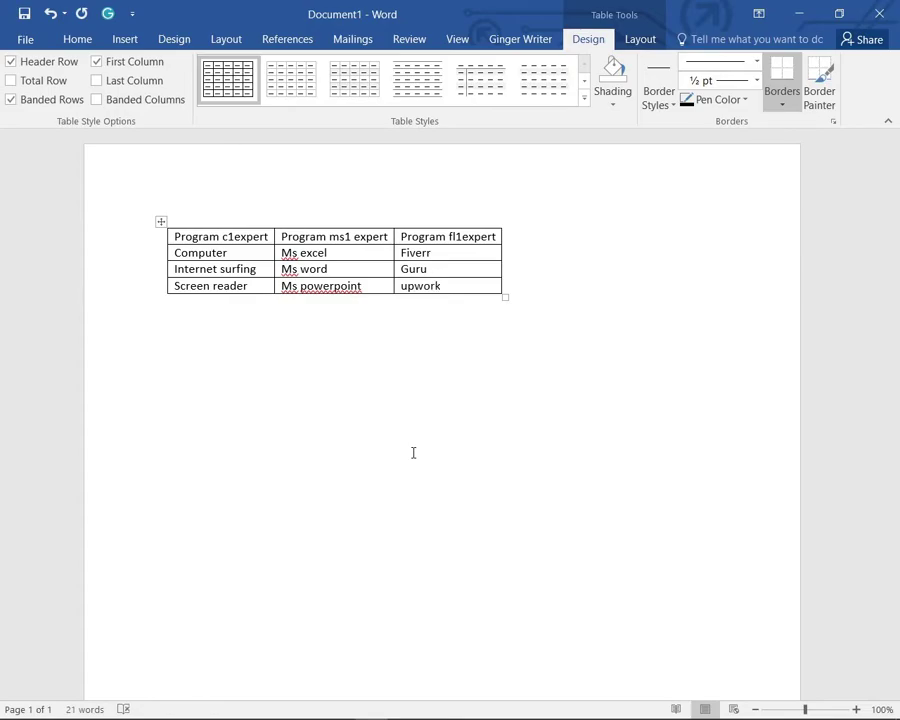
pyautogui.press('Up')
pyautogui.press('Home')
pyautogui.press('Up')
pyautogui.press('Up')
pyautogui.press('Down')
pyautogui.press('Up')
pyautogui.press('Up')
pyautogui.press('Up')
pyautogui.press('Tab')
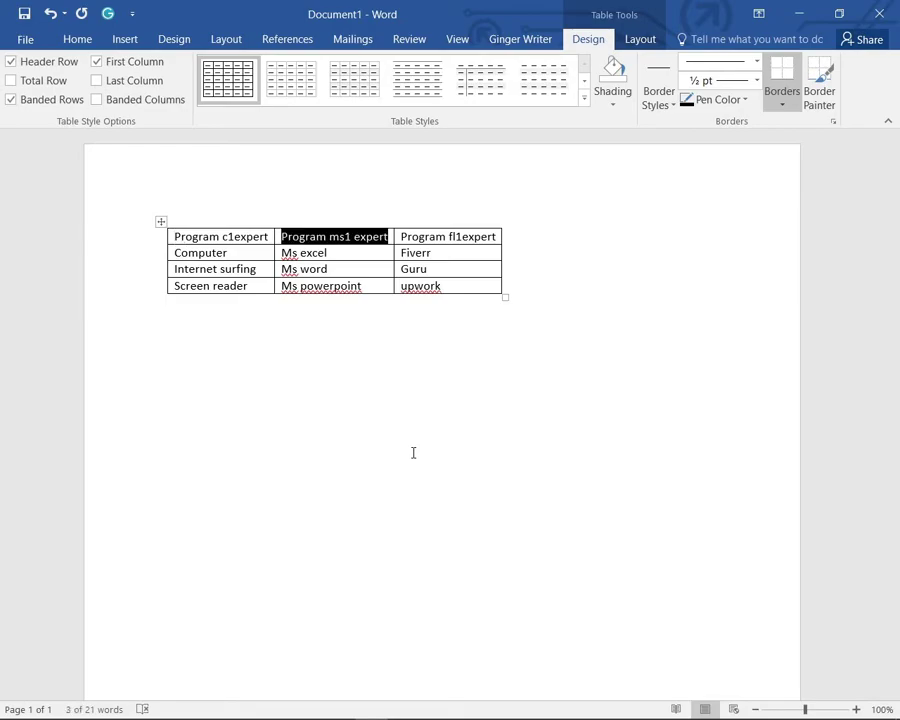
pyautogui.press('Tab')
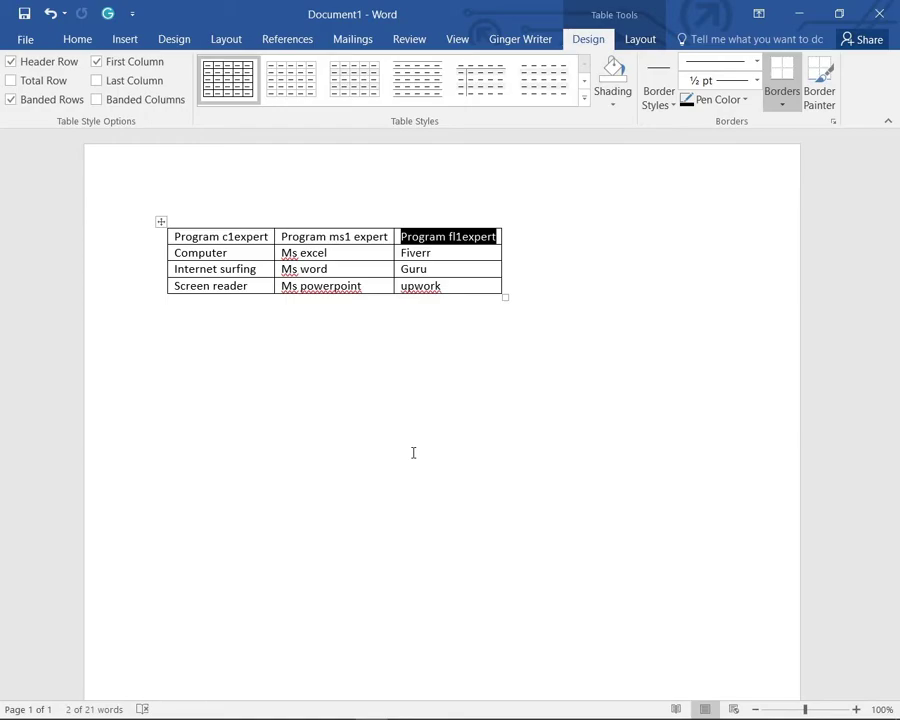
pyautogui.hotkey('shift', 'Tab')
pyautogui.hotkey('shift', 'Tab')
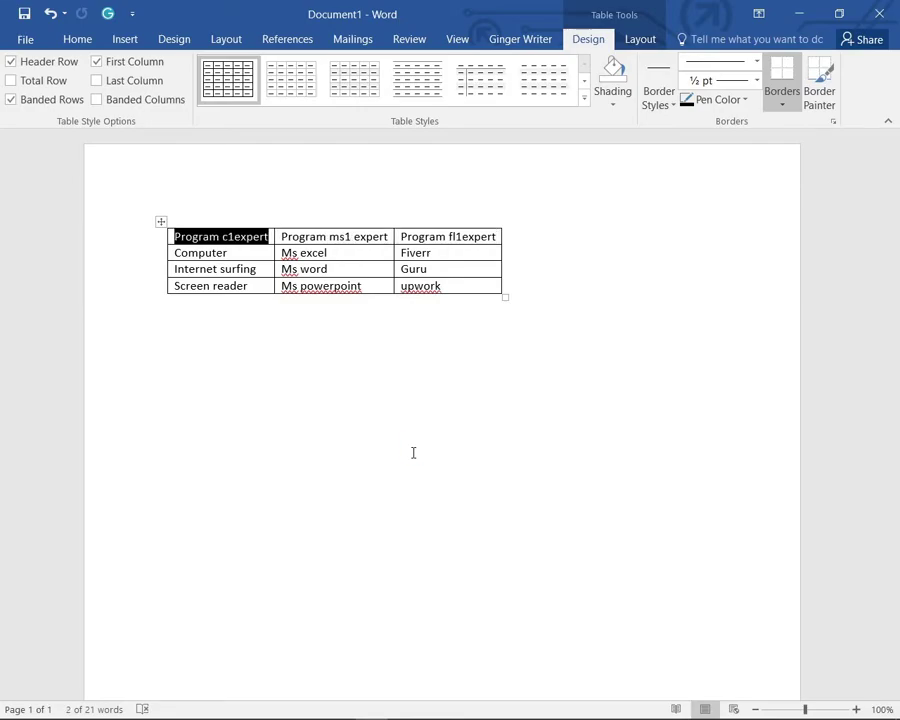
pyautogui.press('Tab')
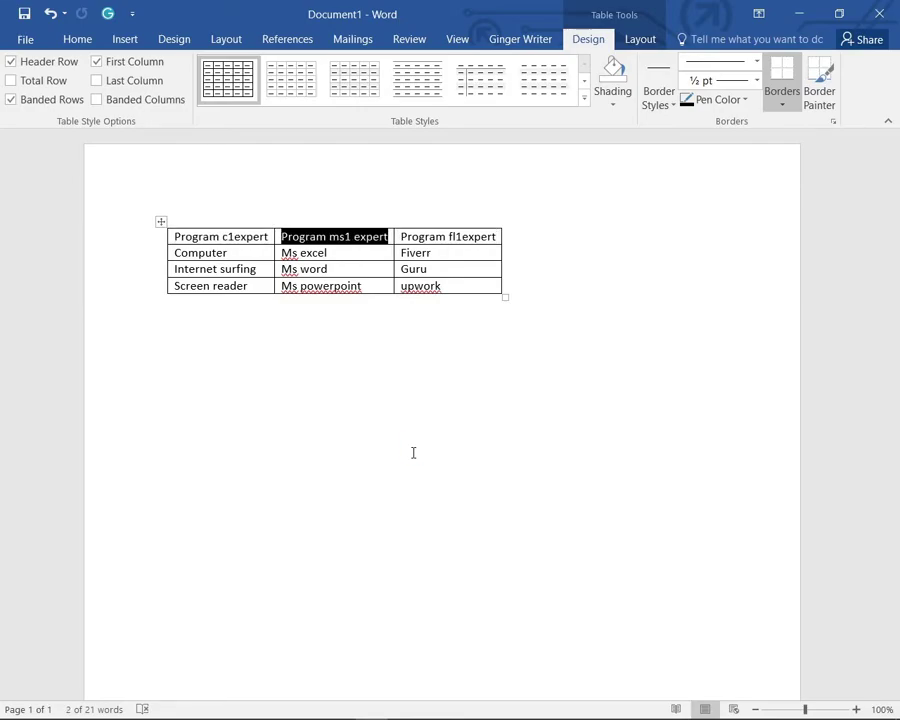
pyautogui.hotkey('shift', 'Tab')
pyautogui.press('Tab')
pyautogui.press('Tab')
pyautogui.hotkey('shift', 'Tab')
pyautogui.hotkey('shift', 'Tab')
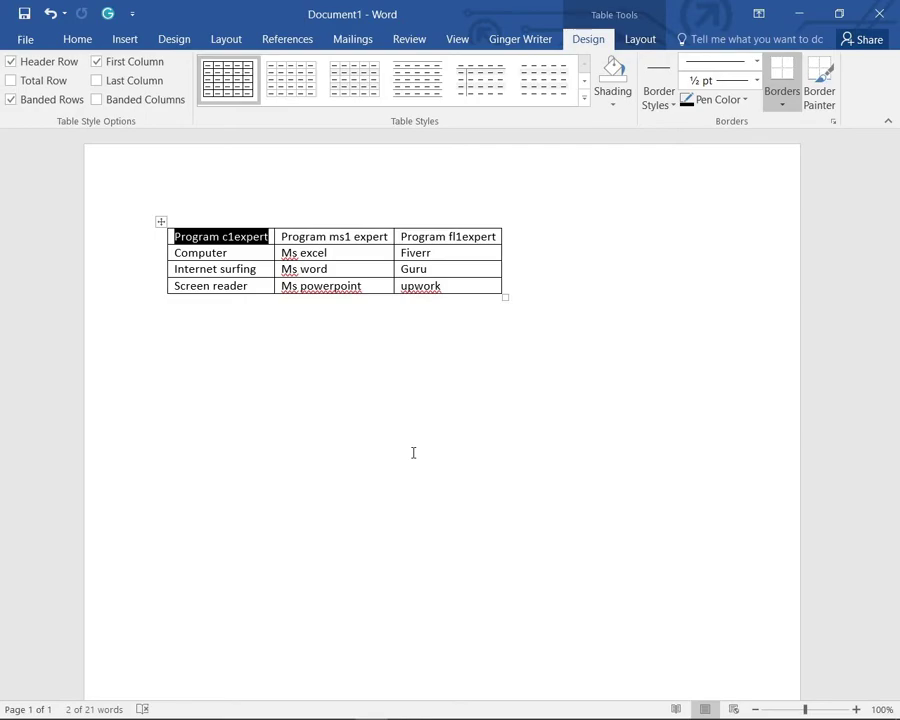
pyautogui.press('Down')
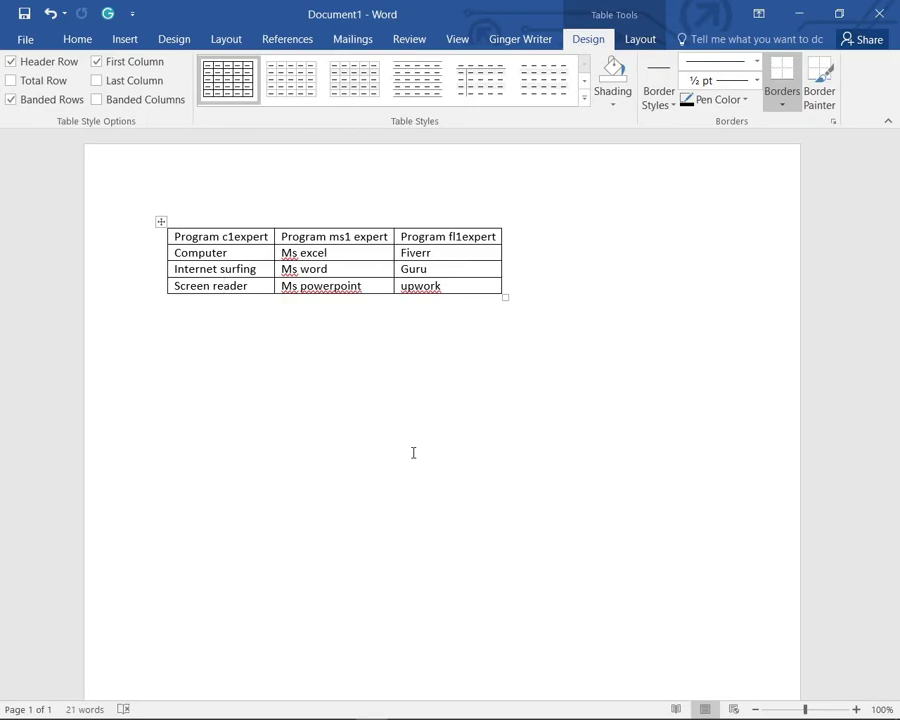
pyautogui.hotkey('shift', 'Tab')
pyautogui.hotkey('shift', 'Tab')
pyautogui.press('Left')
pyautogui.press('Up')
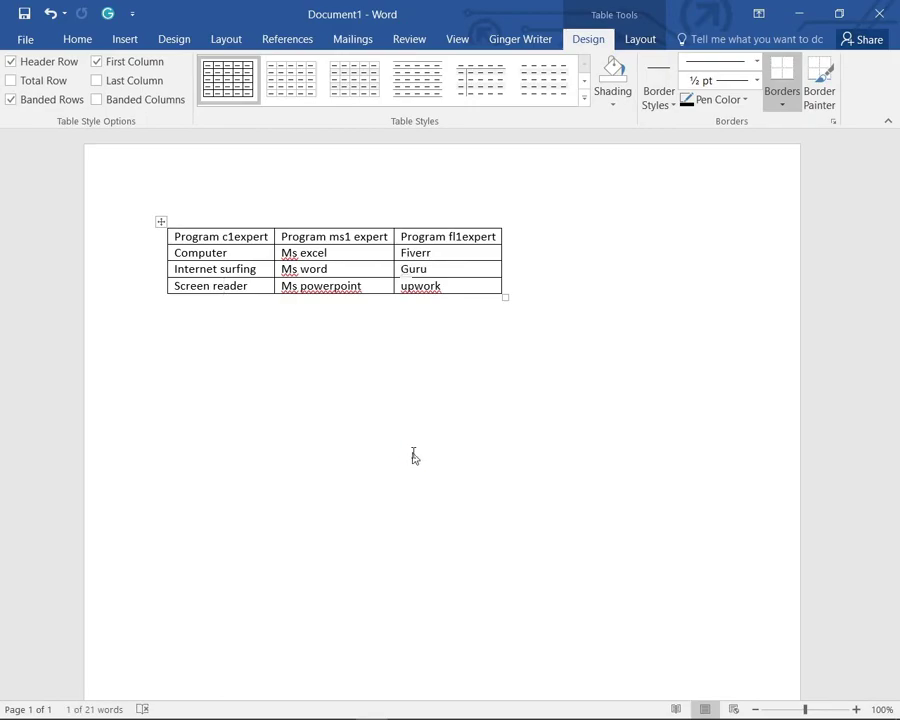
pyautogui.press('Up')
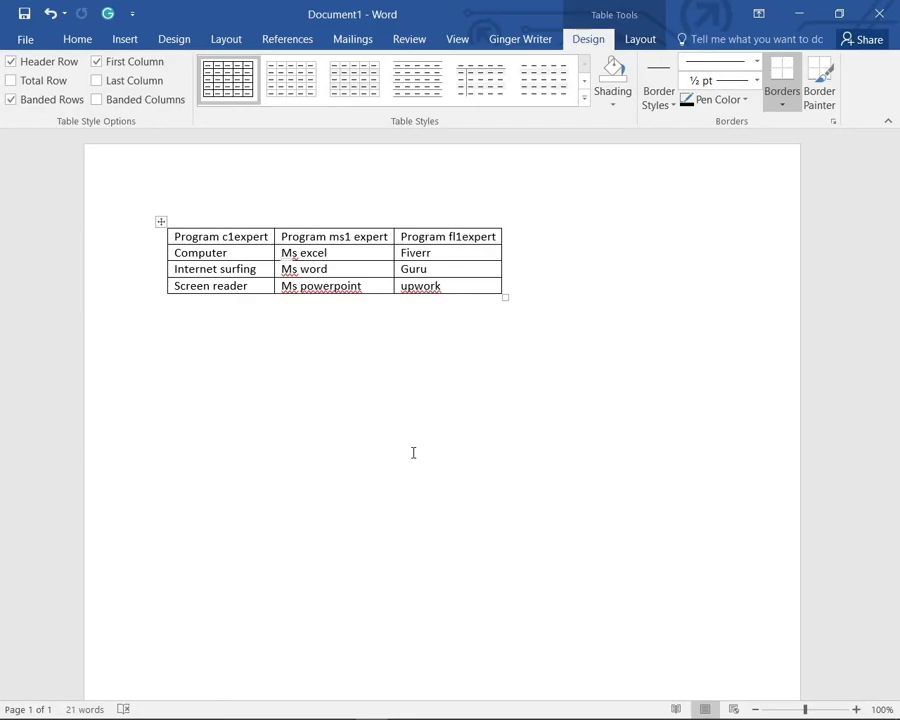
pyautogui.press('Down')
pyautogui.press('Down')
# - Jump to the first table cell, then shift focus via the Table Layout KeyTips to Header Row
pyautogui.hotkey('ctrl', 'alt', 'Left')
pyautogui.hotkey('ctrl', 'alt', 'Left')
pyautogui.hotkey('ctrl', 'alt', 'Up')
pyautogui.hotkey('ctrl', 'alt', 'Up')
pyautogui.hotkey('ctrl', 'alt', 'Up')
pyautogui.press('alt')
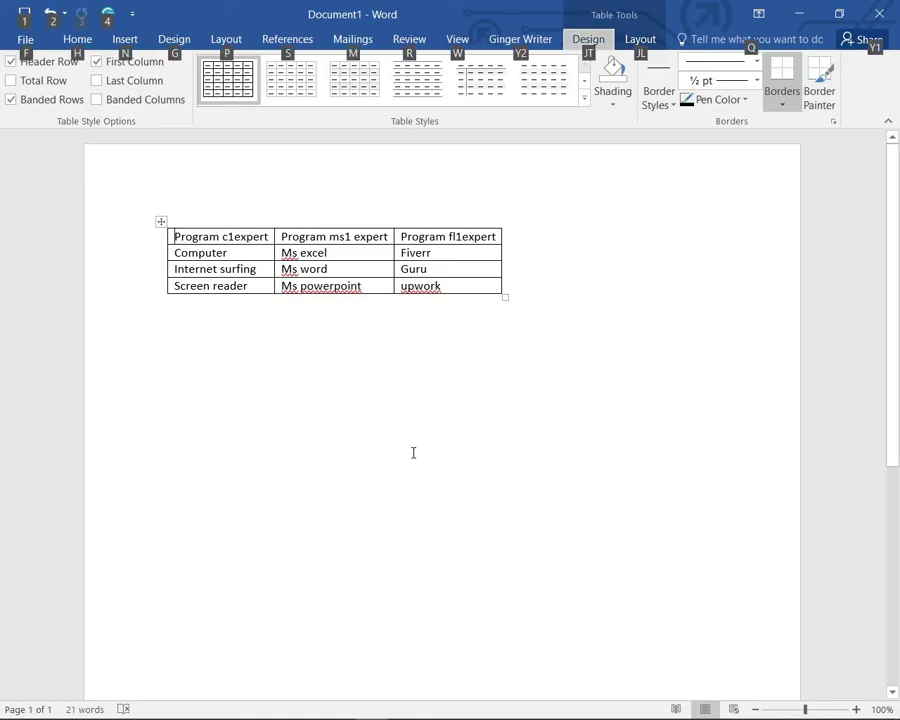
pyautogui.press('j')
pyautogui.press('l')
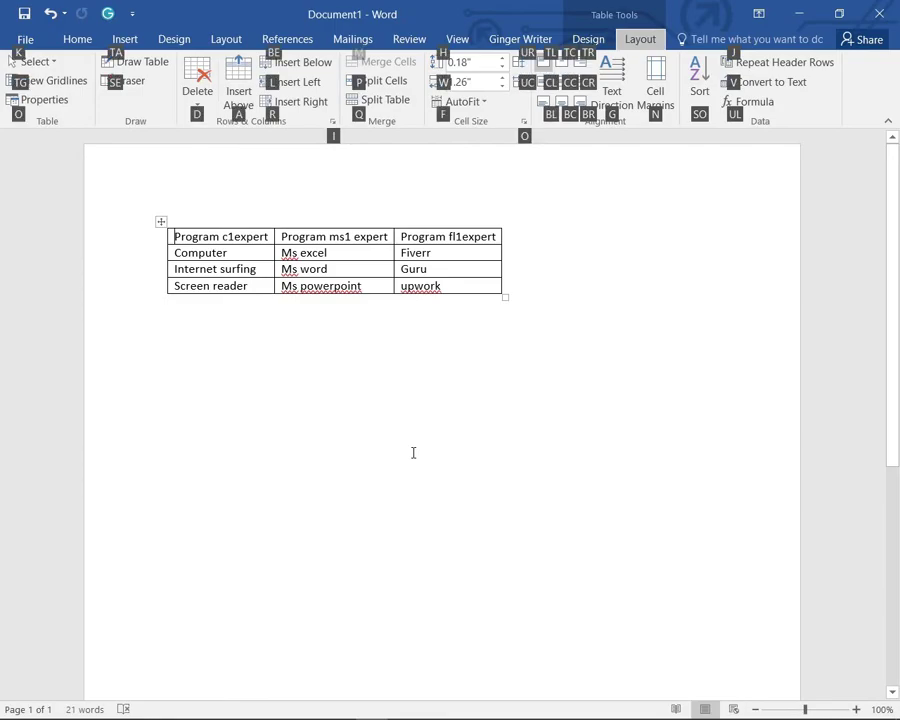
pyautogui.press('Escape')
pyautogui.press('Escape')
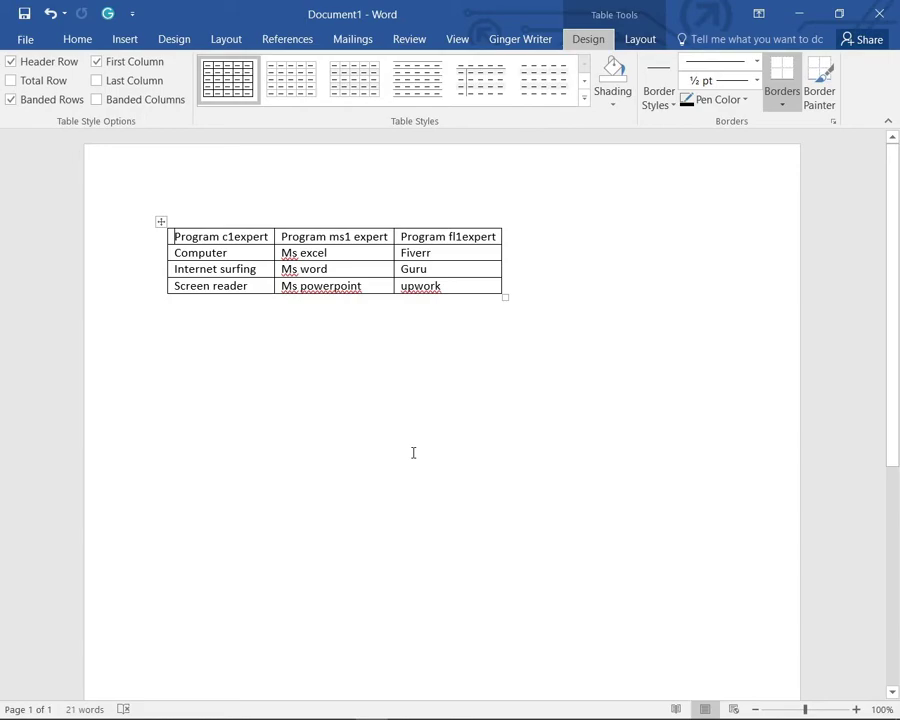
pyautogui.press('Tab')
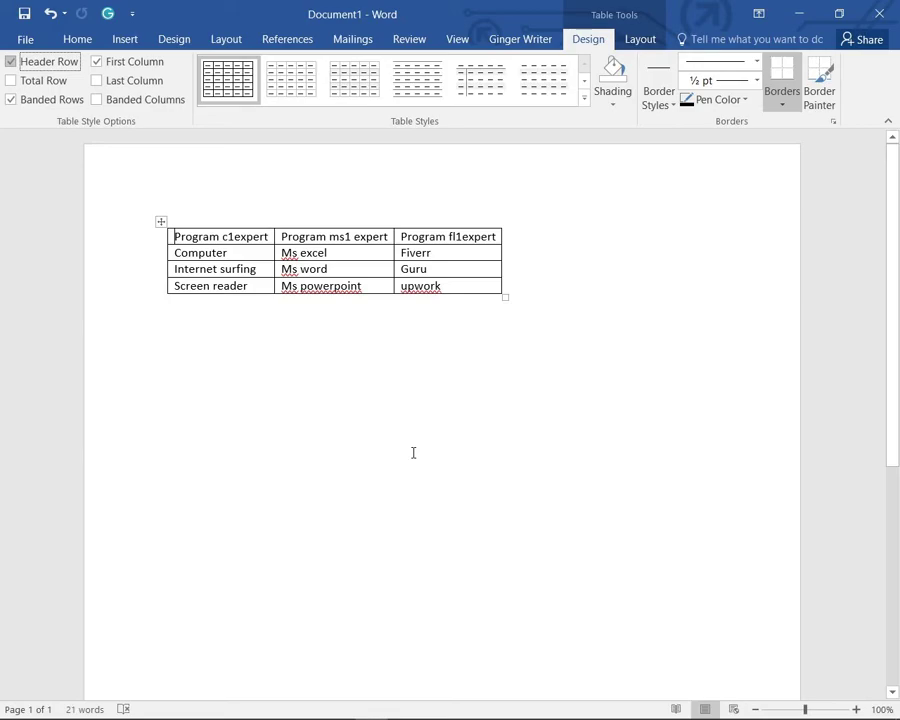
pyautogui.press('Down')
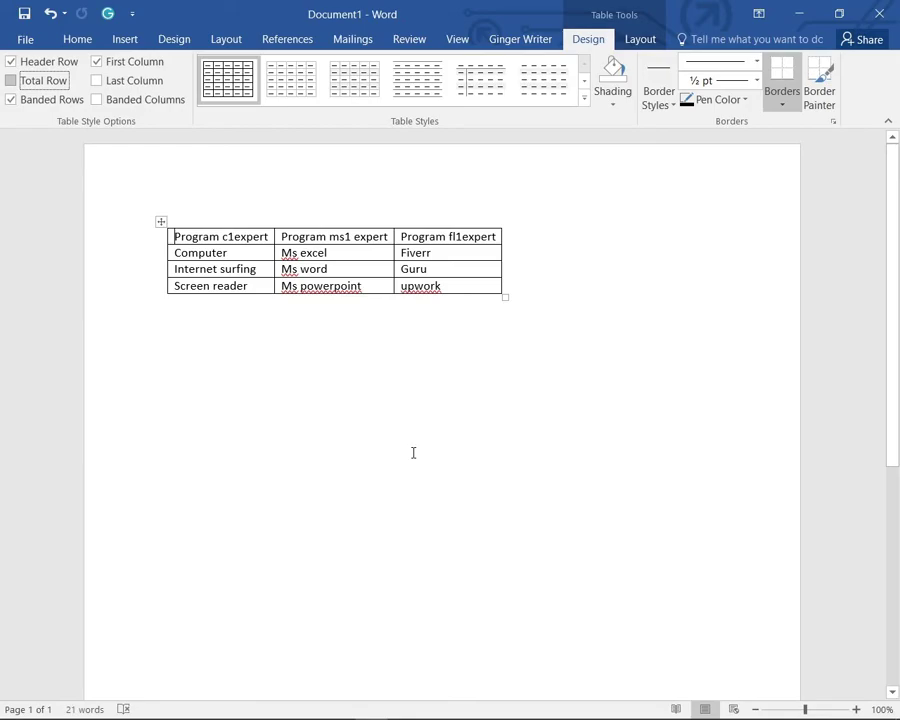
pyautogui.press('Tab')
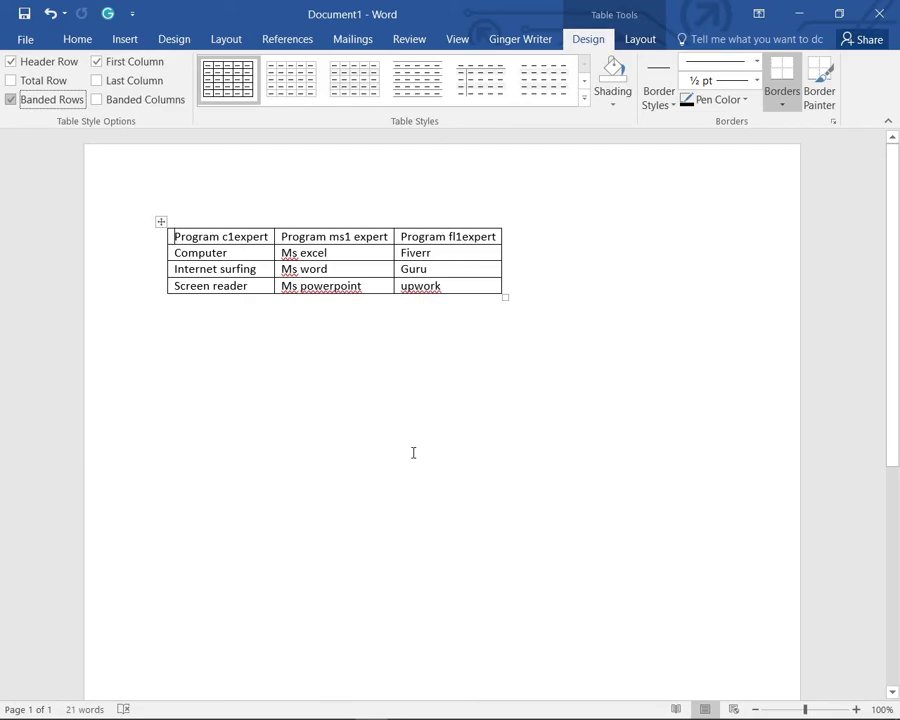
pyautogui.press('Tab')
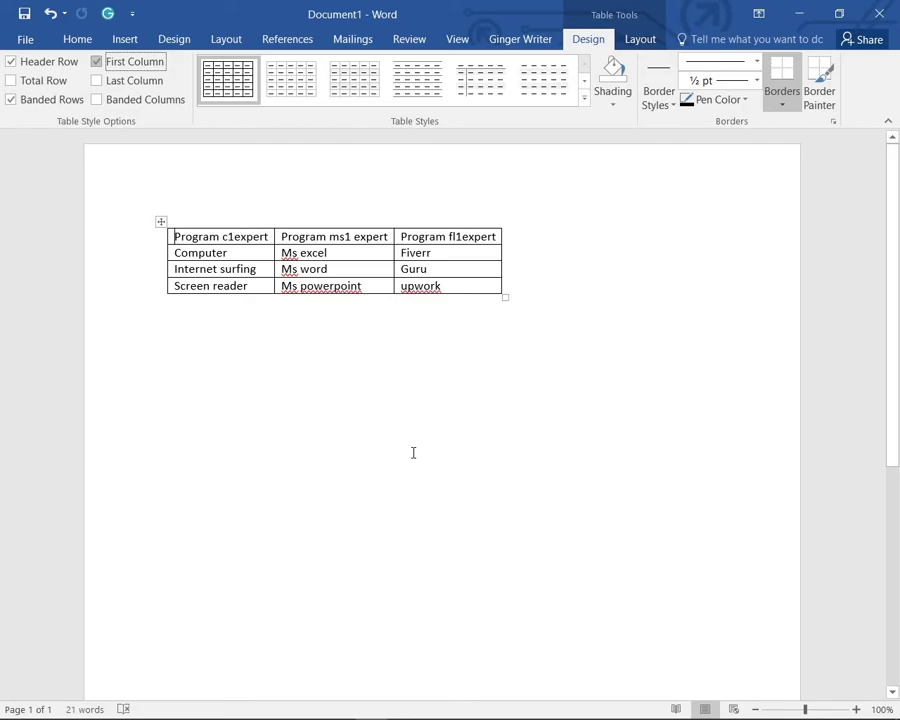
pyautogui.press('Tab')
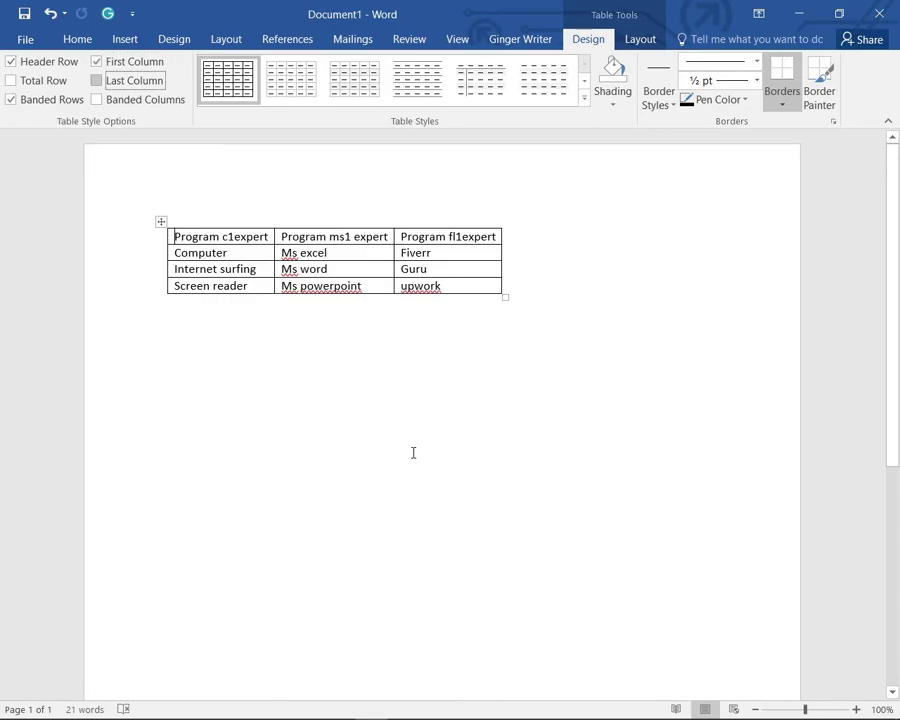
pyautogui.press('Tab')
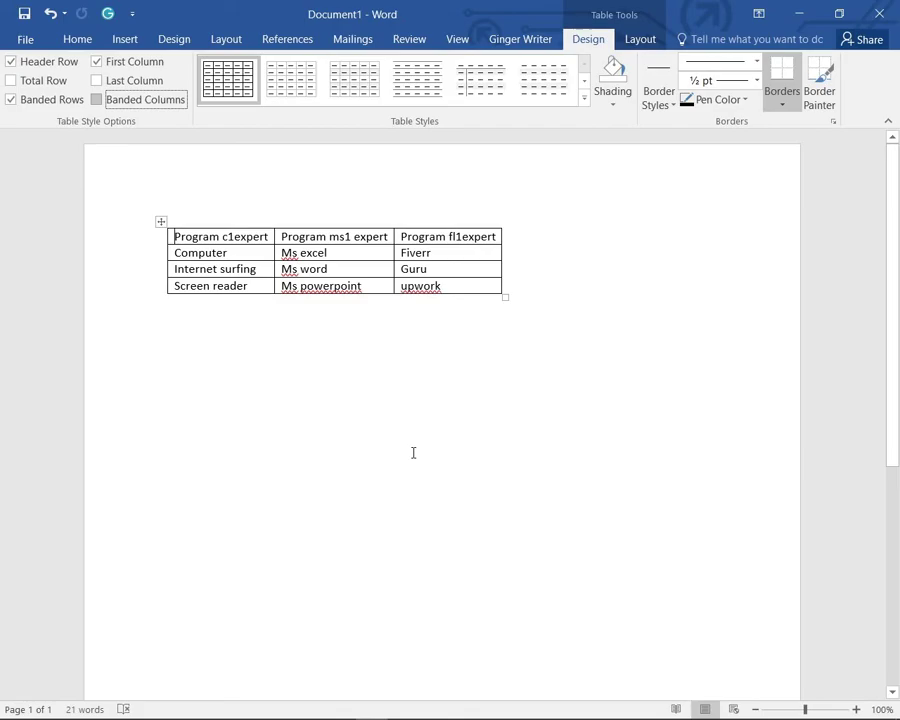
# - Move focus to the Table Styles gallery's More arrow
pyautogui.press('Tab')
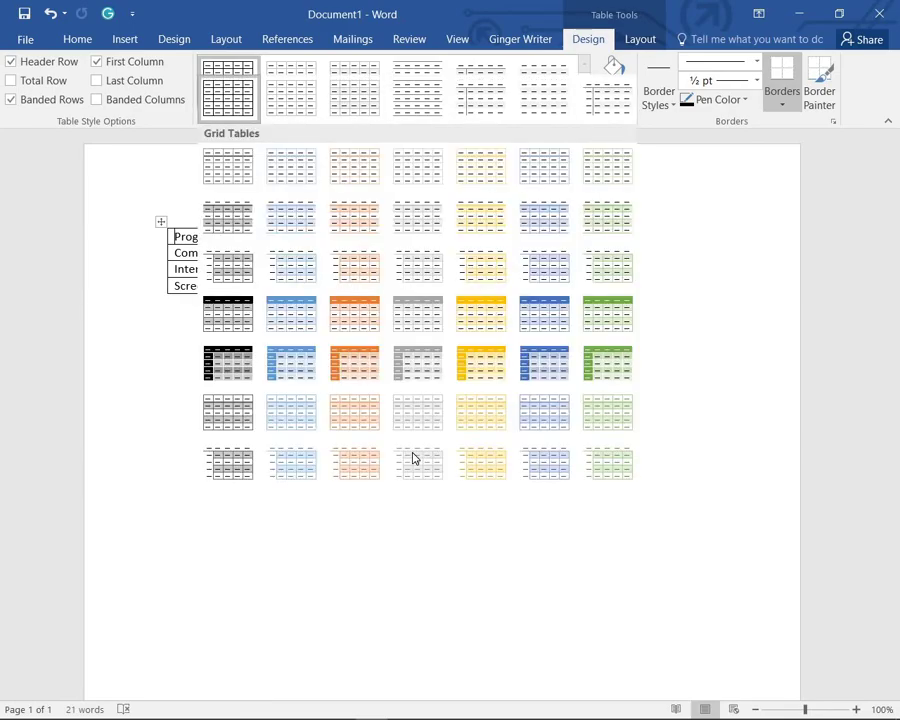
# - Live-preview five Grid Table styles, scroll to List Tables, and close without applying any
pyautogui.press('Down')
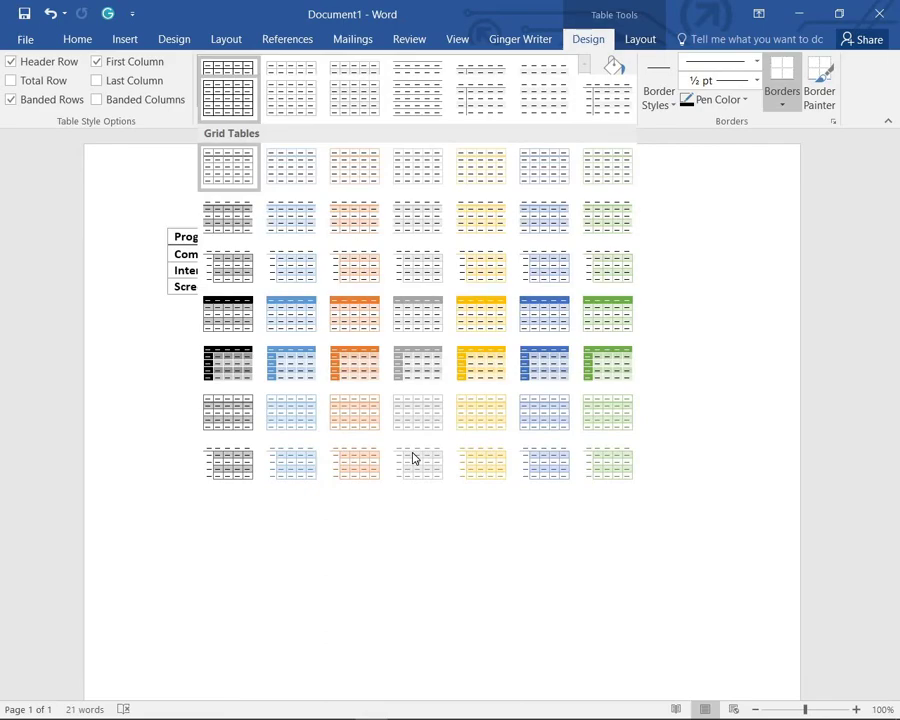
pyautogui.press('Down')
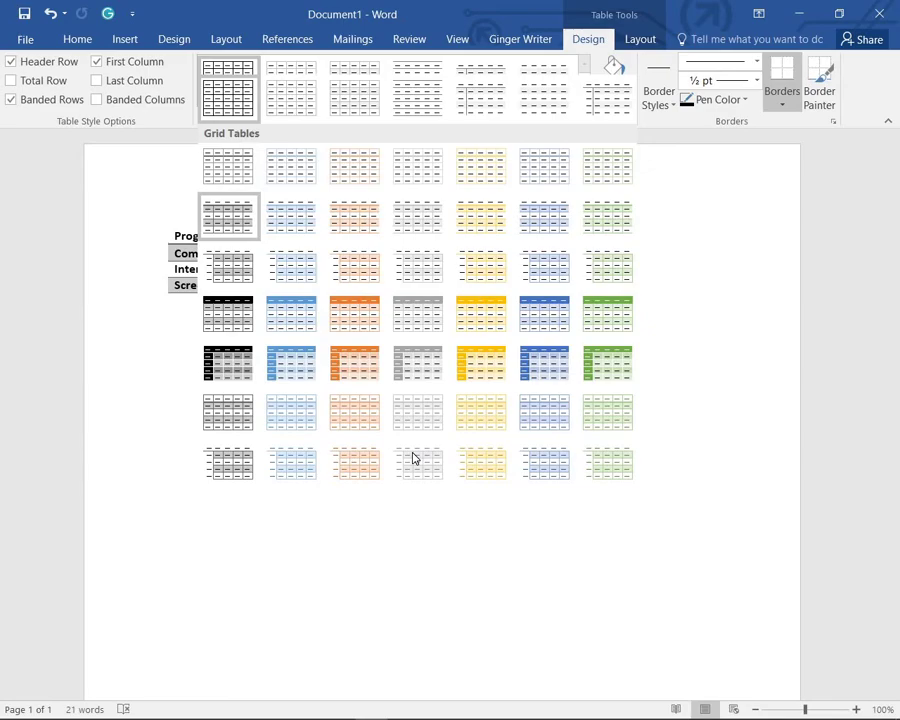
pyautogui.press('Down')
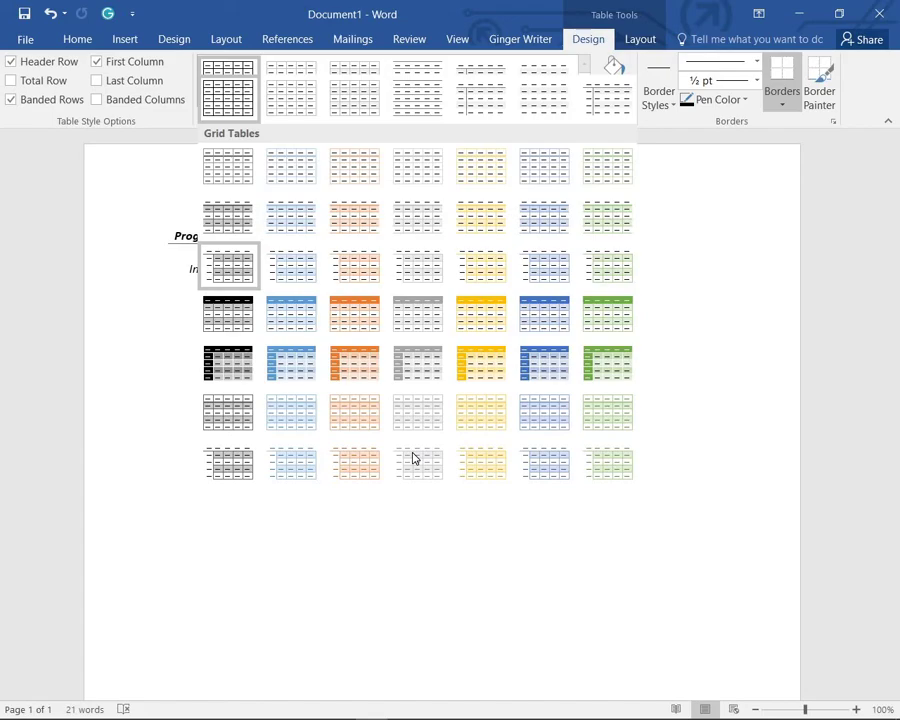
pyautogui.press('Down')
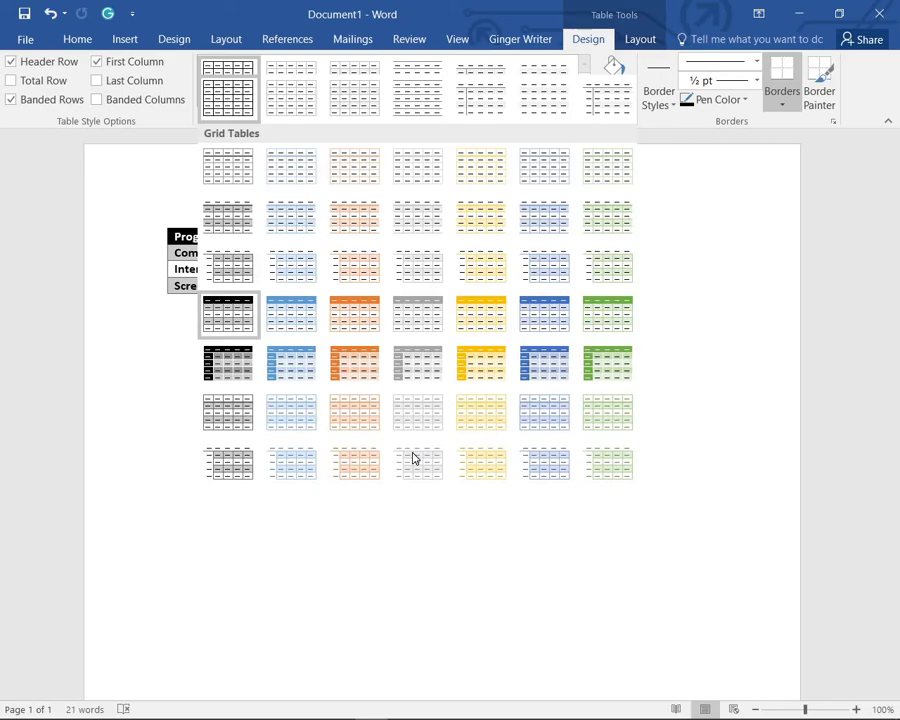
pyautogui.press('Down')
pyautogui.press('Down')
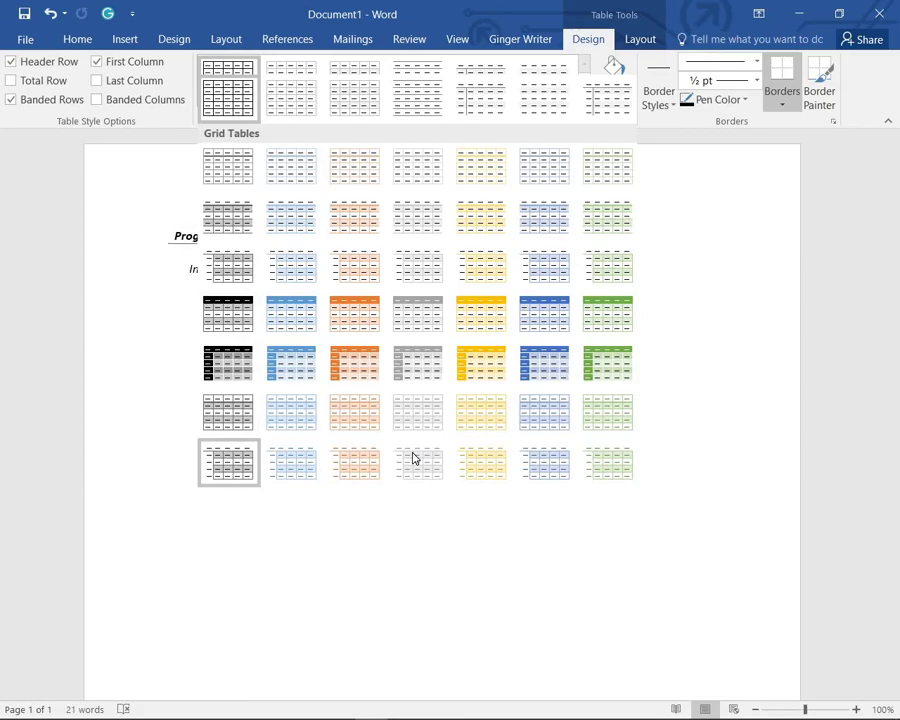
pyautogui.scroll(-2, 413, 458)
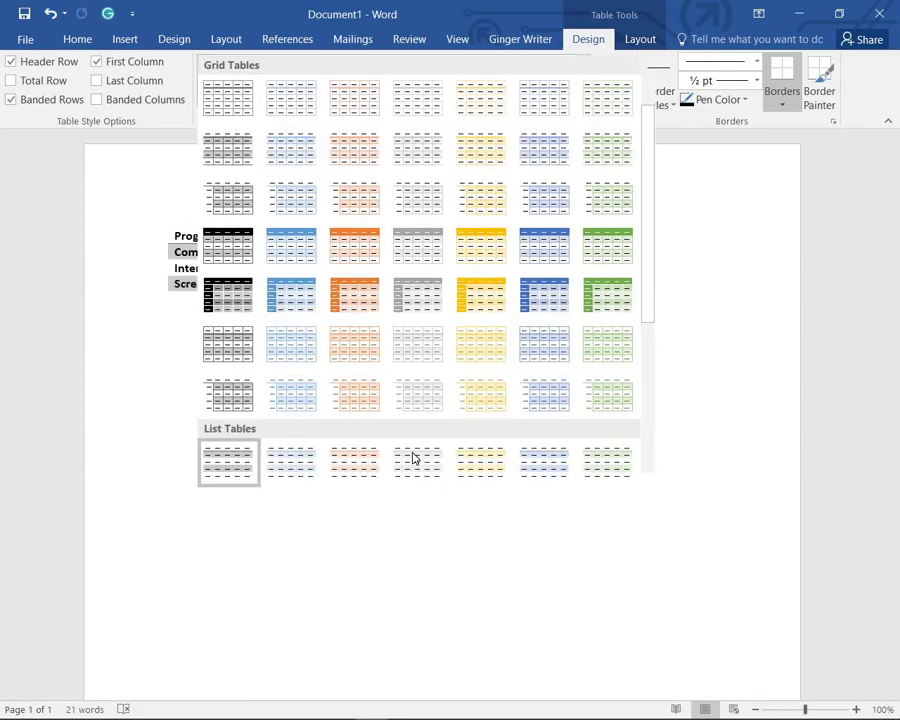
pyautogui.scroll(-1, 413, 458)
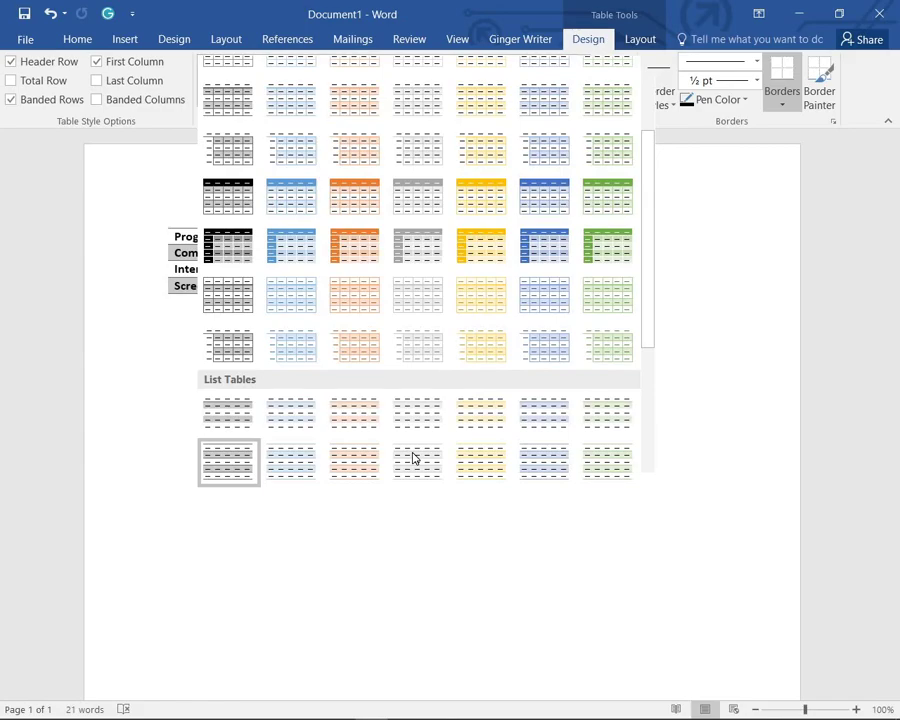
pyautogui.press('Escape')
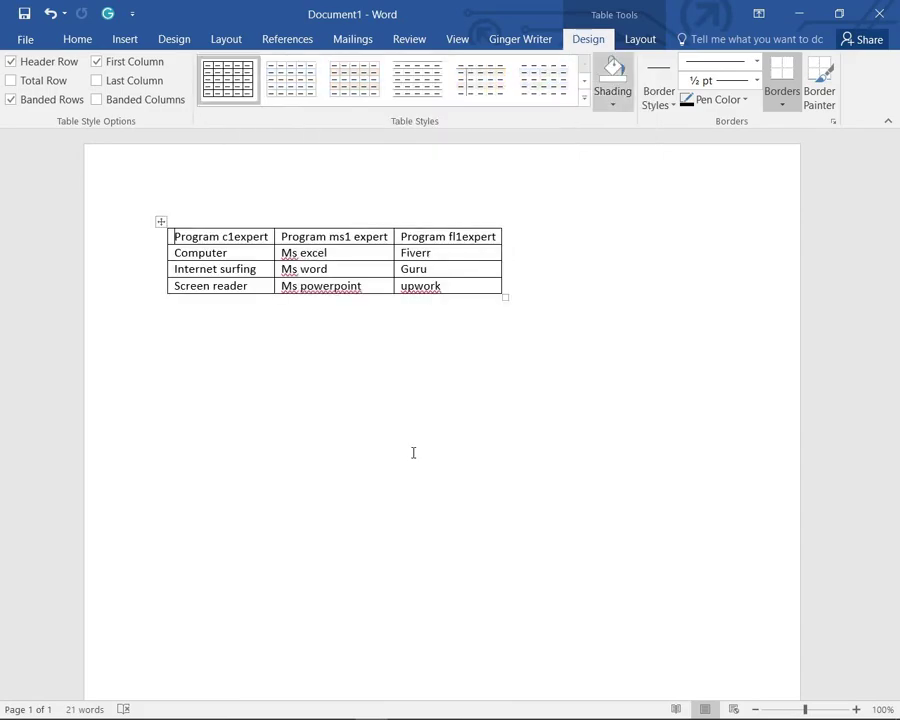
# - Move from Shading to Border Styles and drop down the Theme Borders gallery
pyautogui.press('Tab')
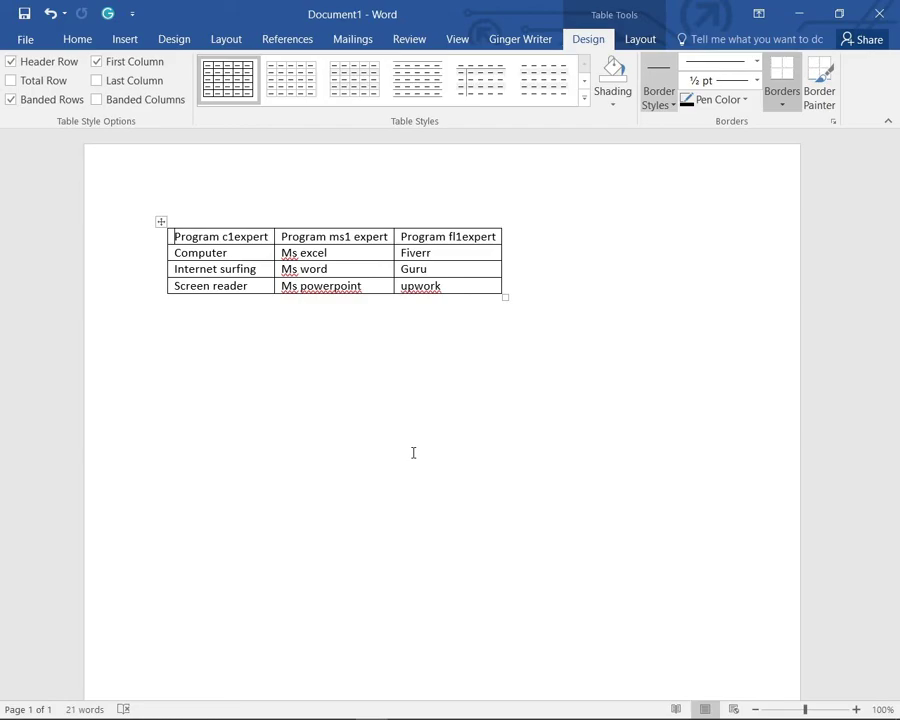
pyautogui.press('Down')
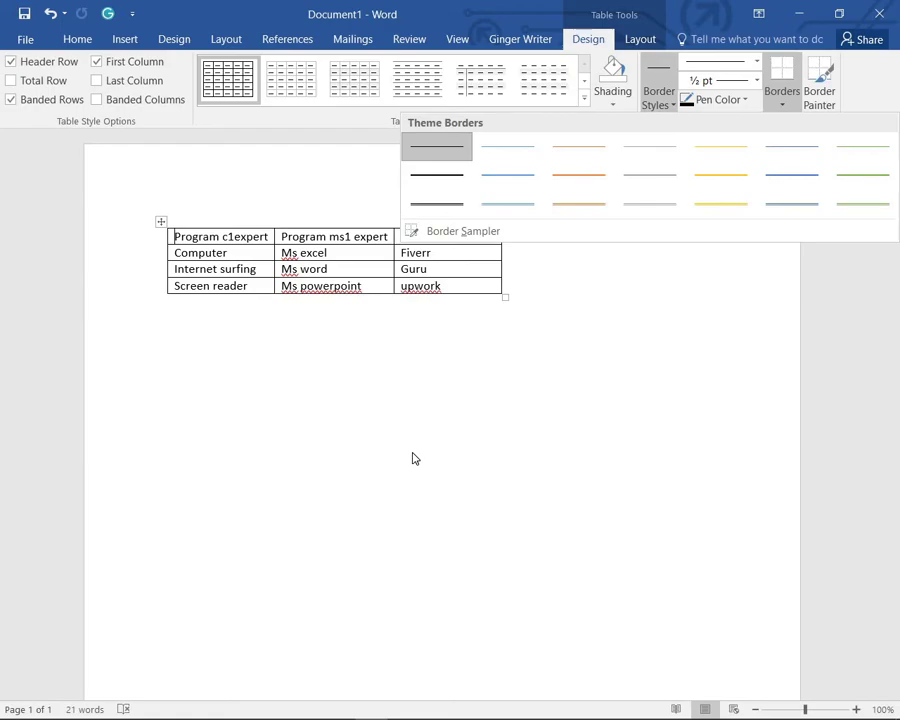
# - Preview black, blue, thick blue, green and light blue border lines and Border Sampler, then close unchanged
pyautogui.press('Down')
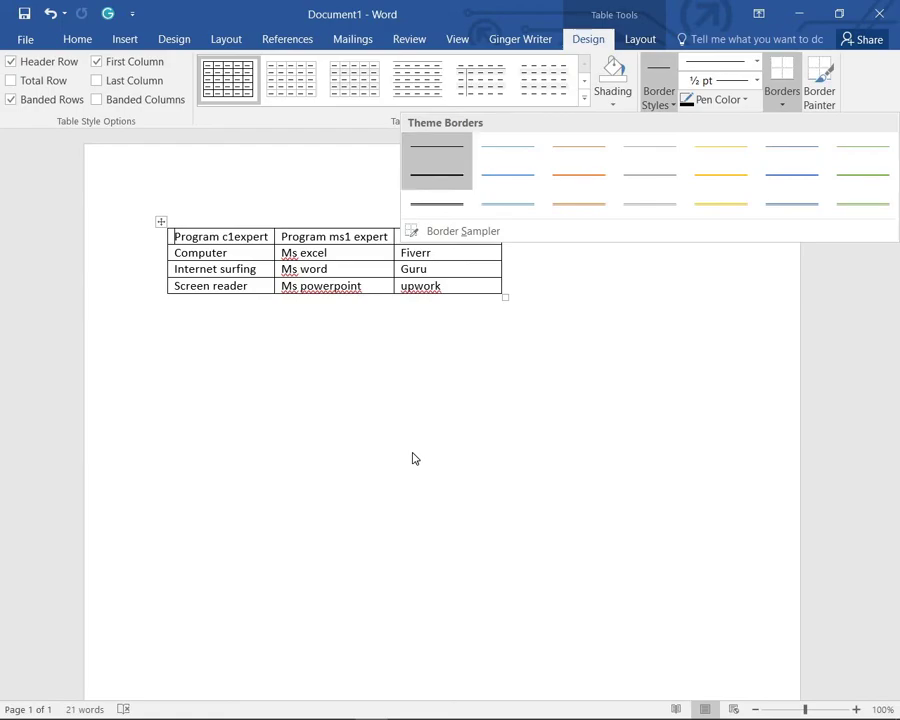
pyautogui.press('Right')
pyautogui.press('Left')
pyautogui.press('Right')
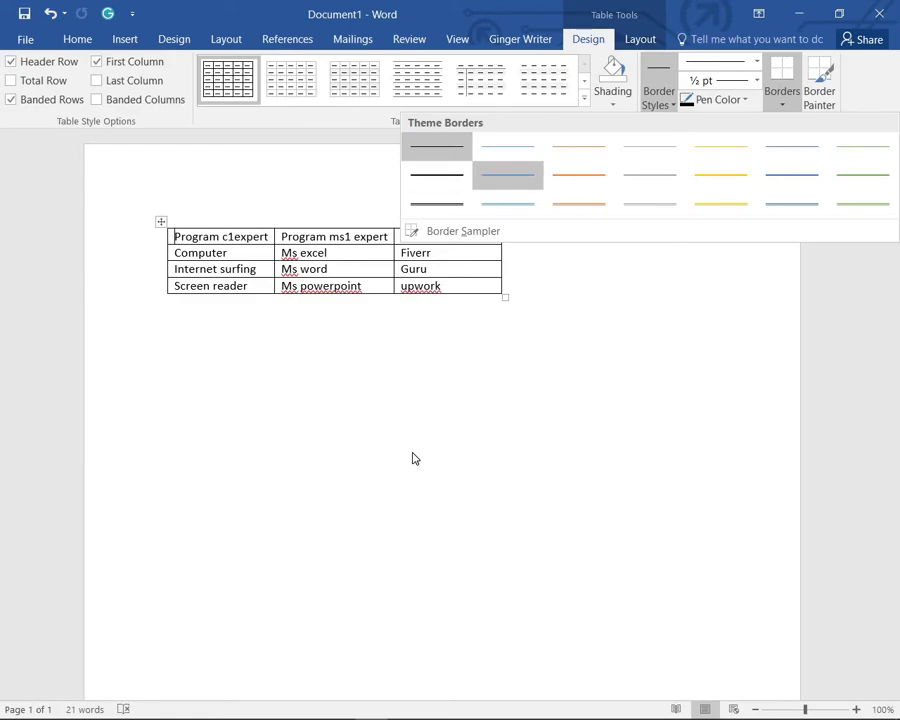
pyautogui.press('Down')
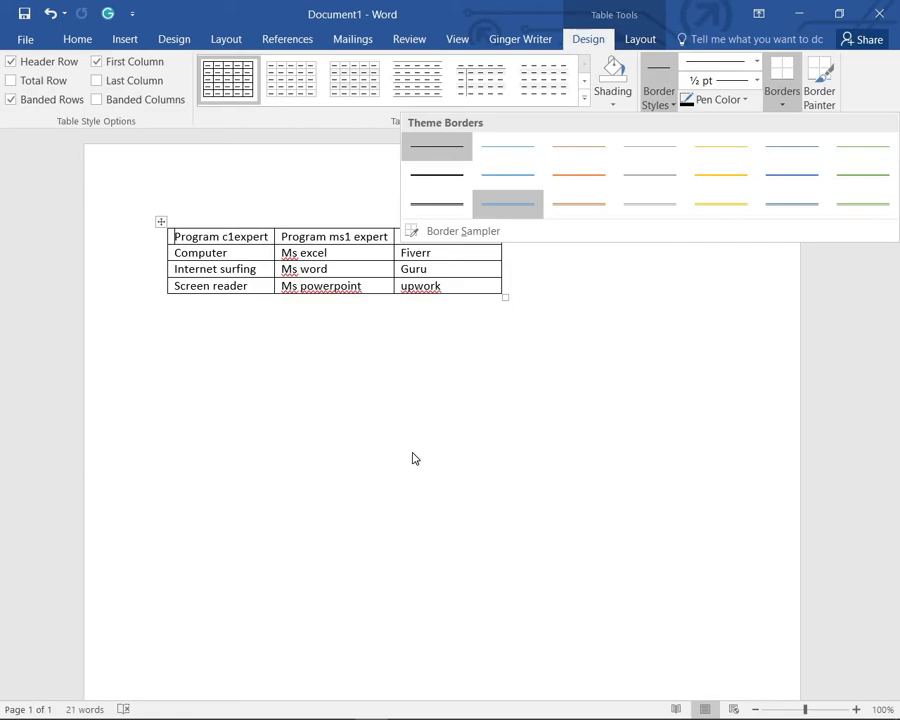
pyautogui.press('Down')
pyautogui.press('Left')
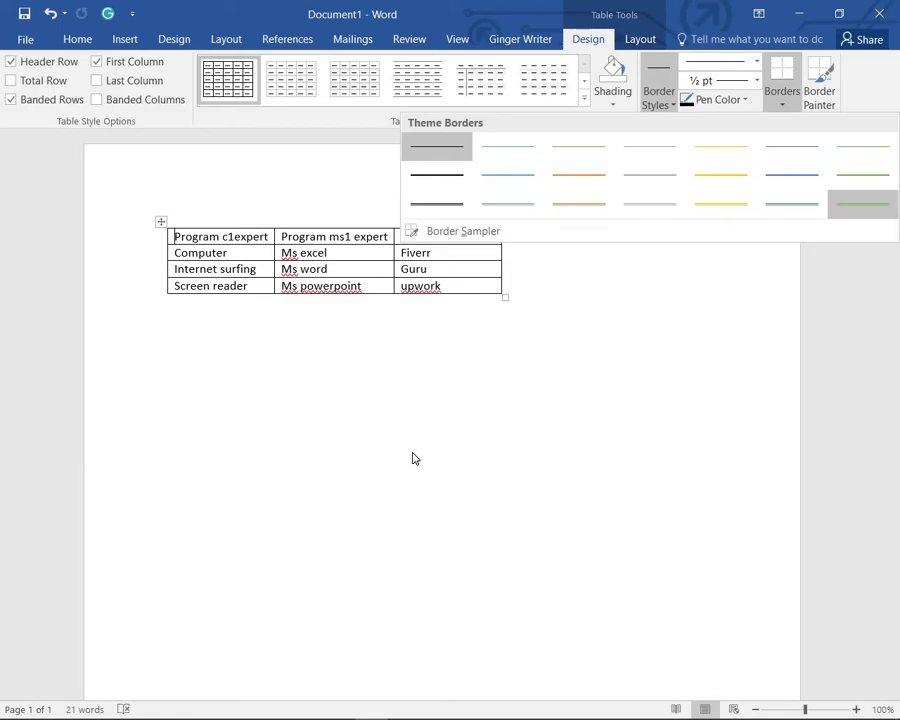
pyautogui.press('Left')
pyautogui.press('Left')
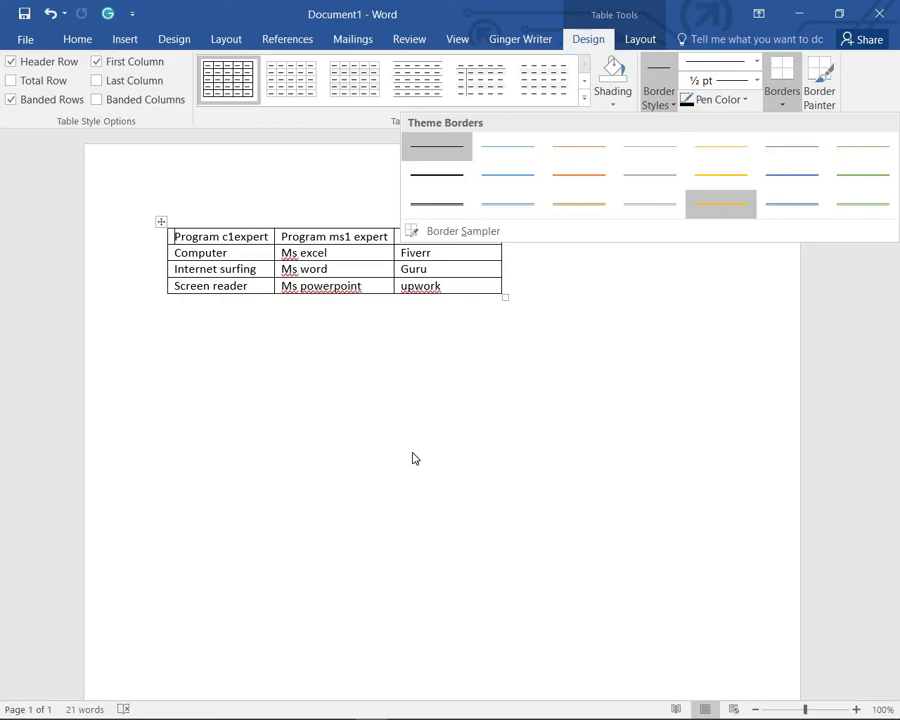
pyautogui.click(415, 458)
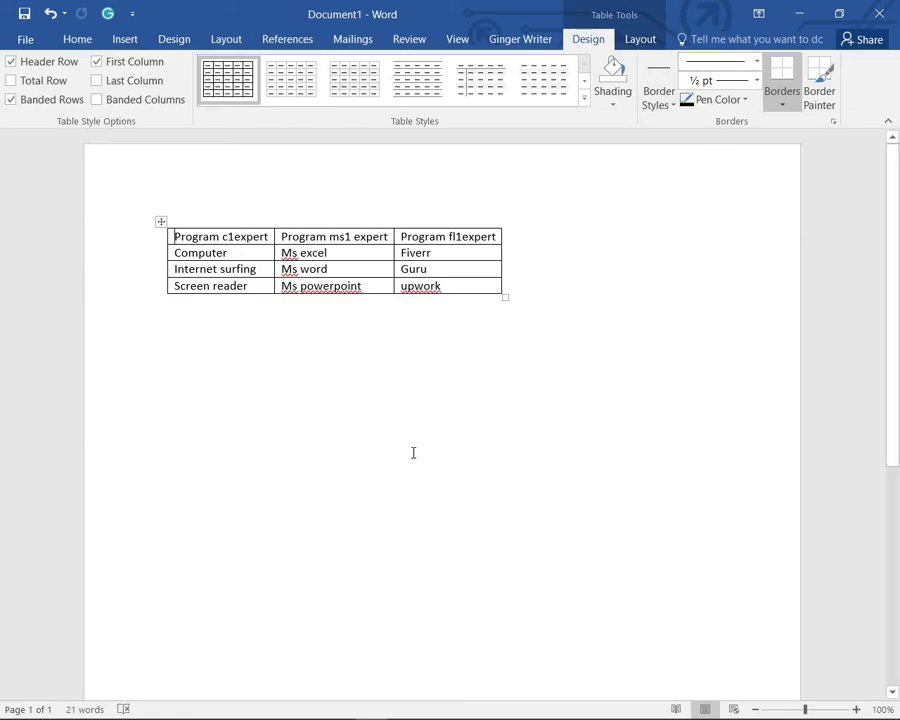
pyautogui.press('alt')
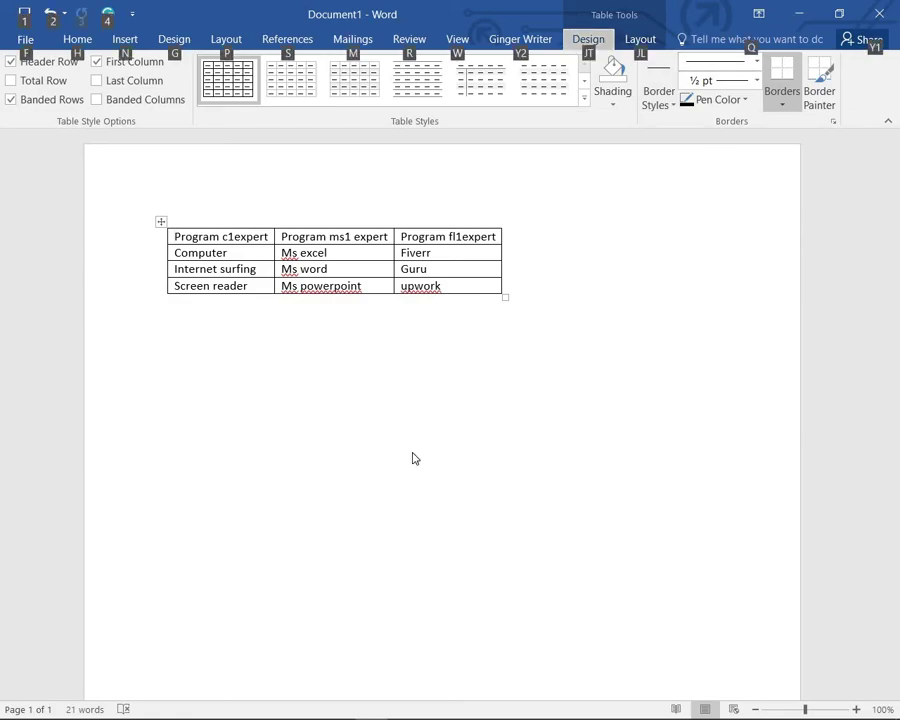
pyautogui.press('Tab')
pyautogui.press('Tab')
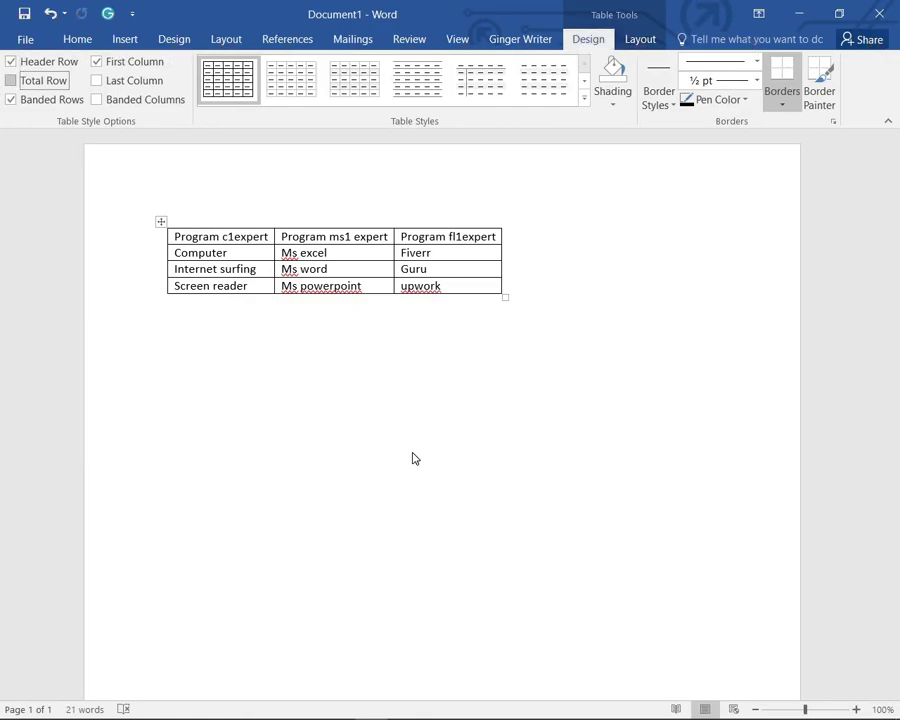
pyautogui.press('Tab')
pyautogui.press('Tab')
pyautogui.press('Tab')
pyautogui.press('Tab')
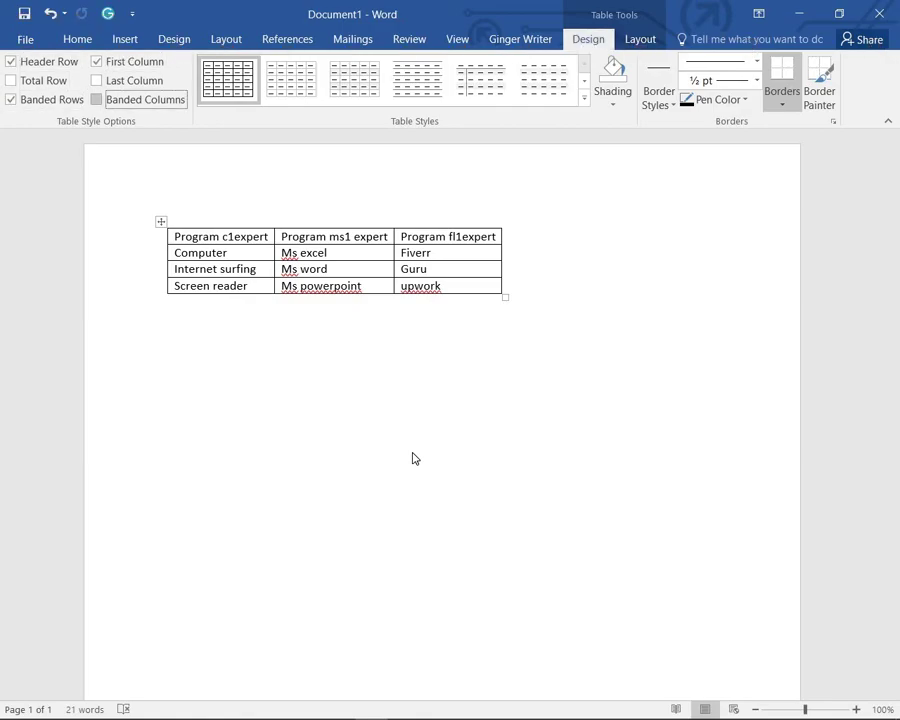
pyautogui.press('Tab')
pyautogui.press('Tab')
pyautogui.press('Tab')
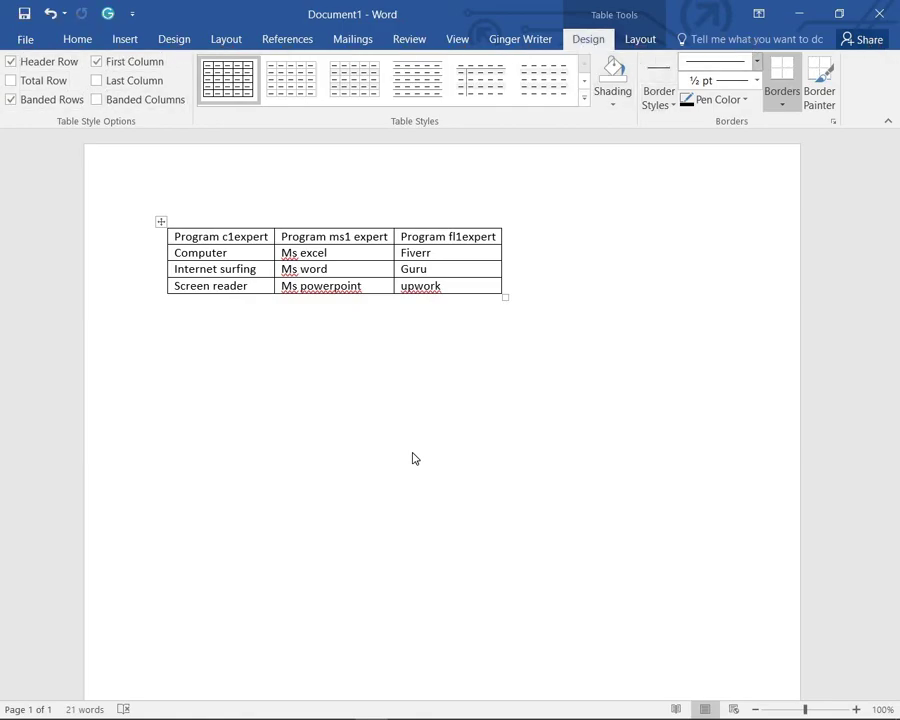
pyautogui.press('Tab')
pyautogui.press('Tab')
pyautogui.press('Tab')
pyautogui.press('Tab')
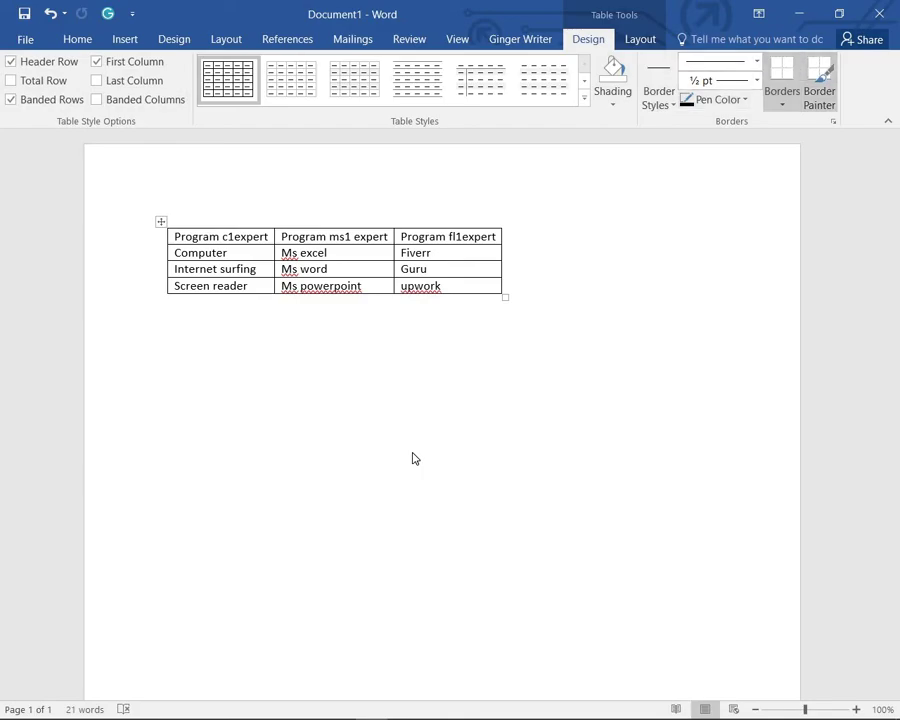
pyautogui.press('Tab')
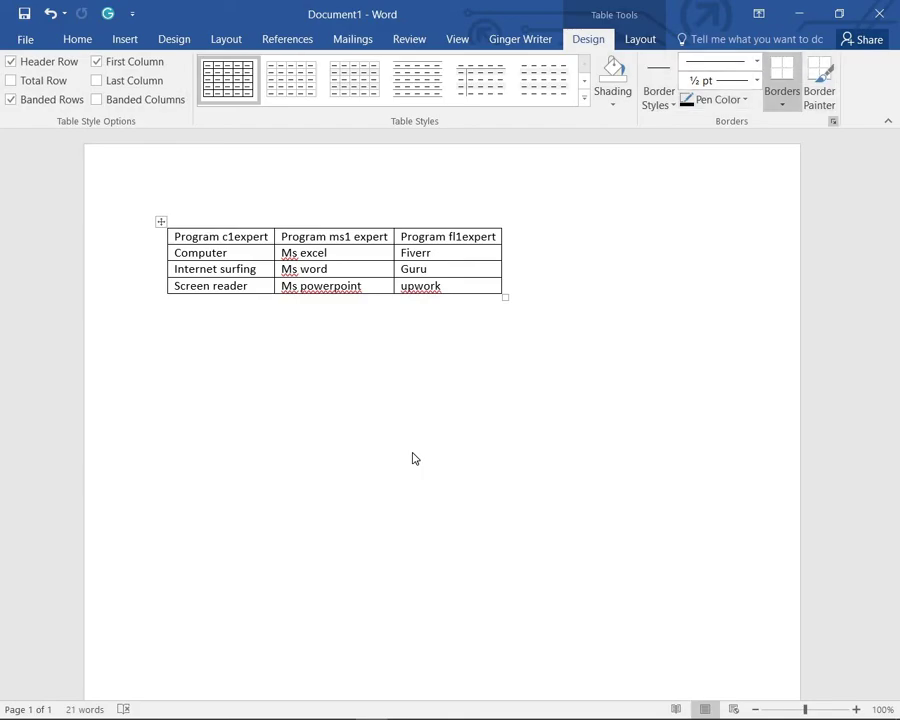
pyautogui.press('Tab')
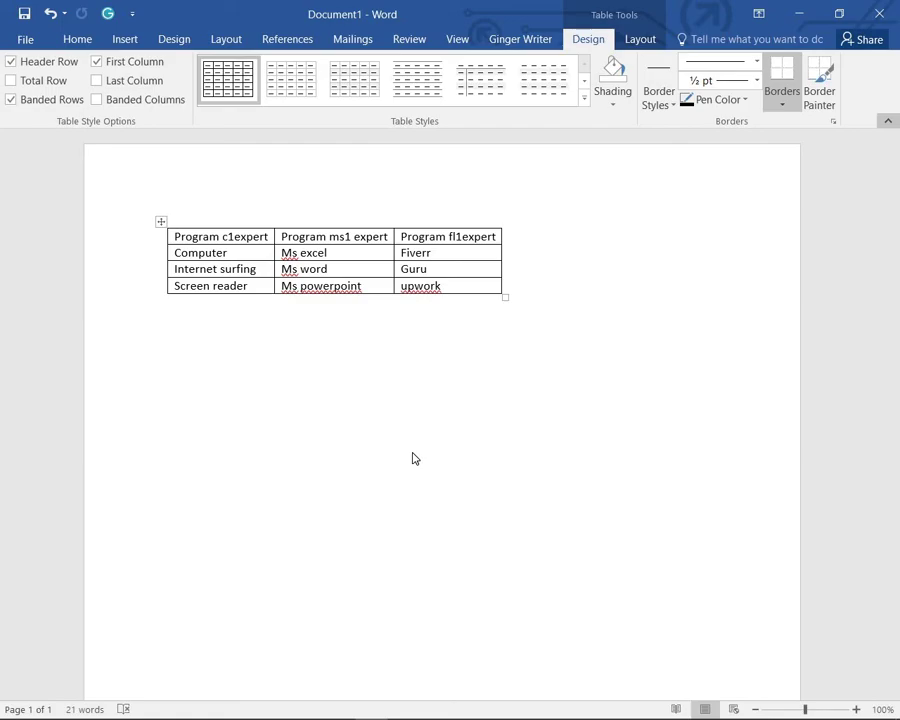
pyautogui.press('Tab')
pyautogui.press('Tab')
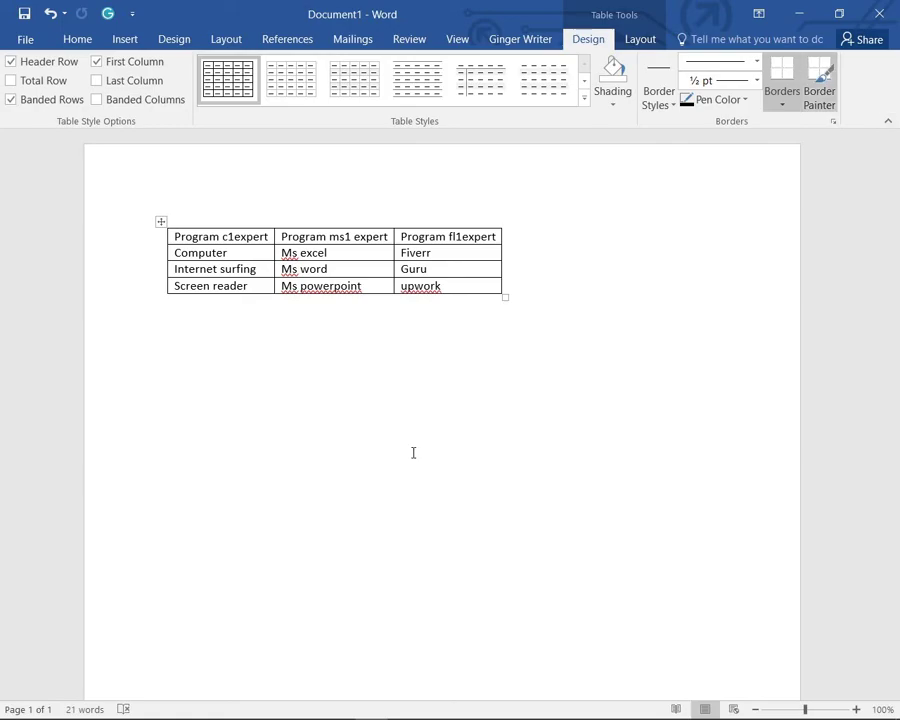